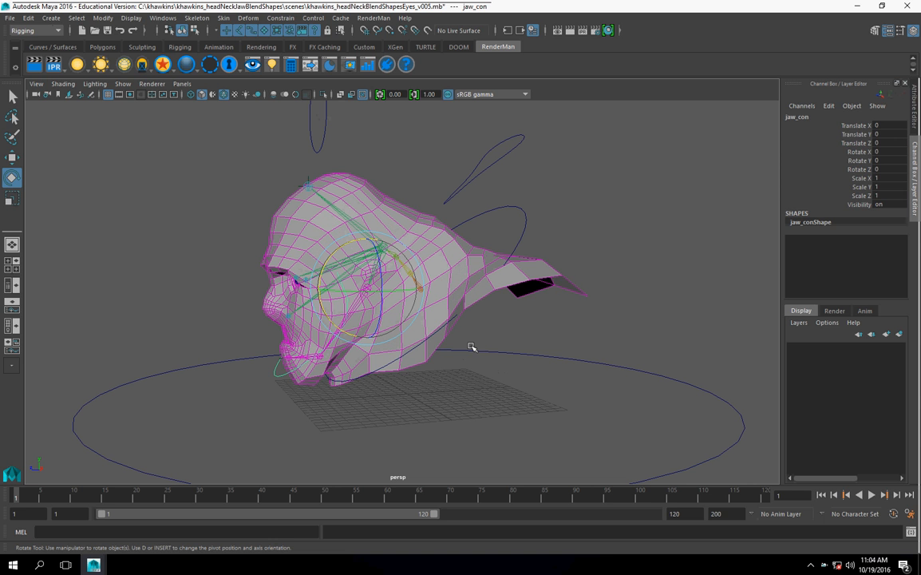
- Group the jaw, head and neck control curves individually, giving each control its own parent group
click(303, 419)
click(278, 372)
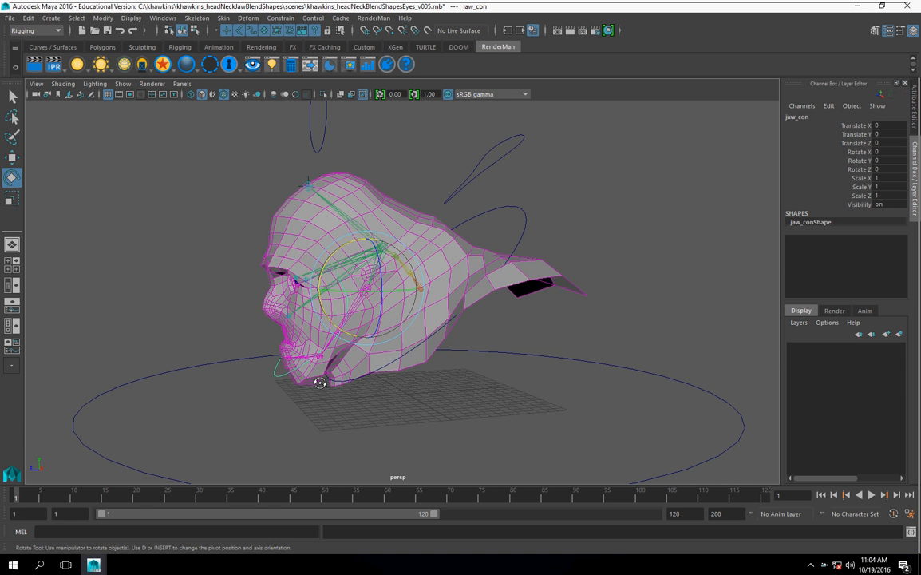
alt+drag(297, 381, 327, 387)
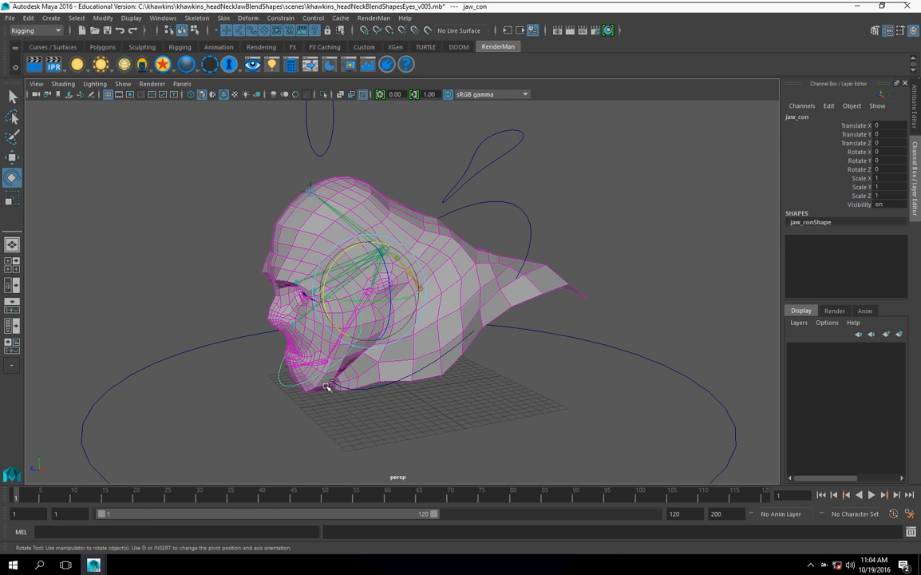
key(ctrl+g)
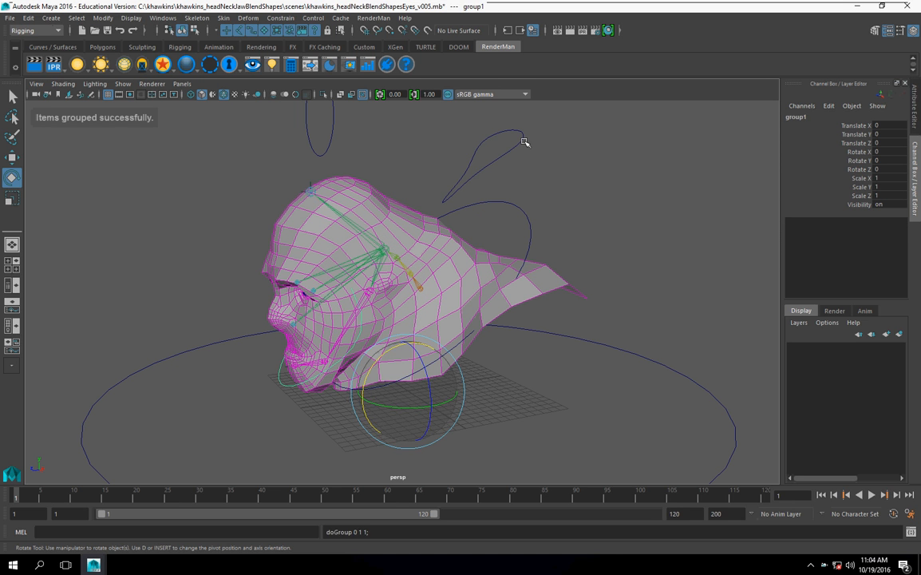
click(523, 142)
key(ctrl+g)
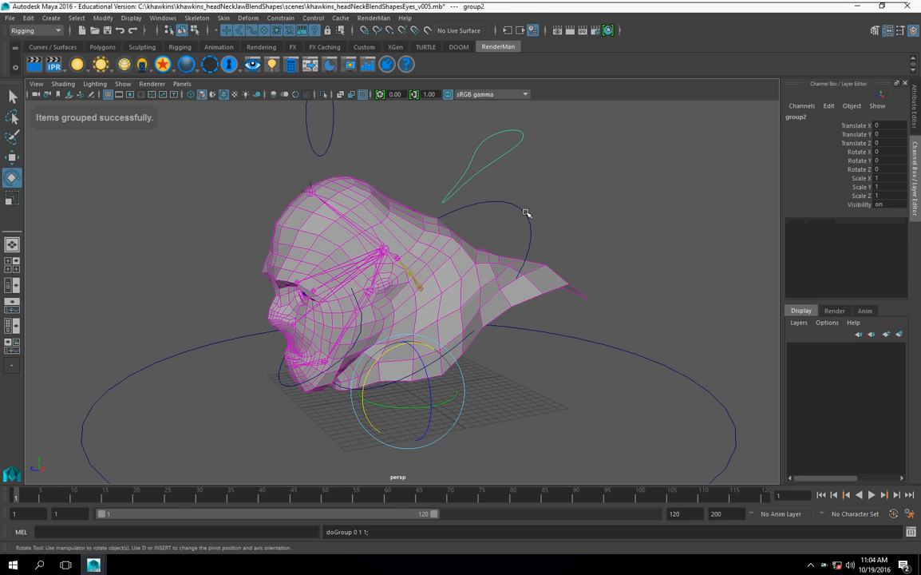
click(527, 212)
key(ctrl+g)
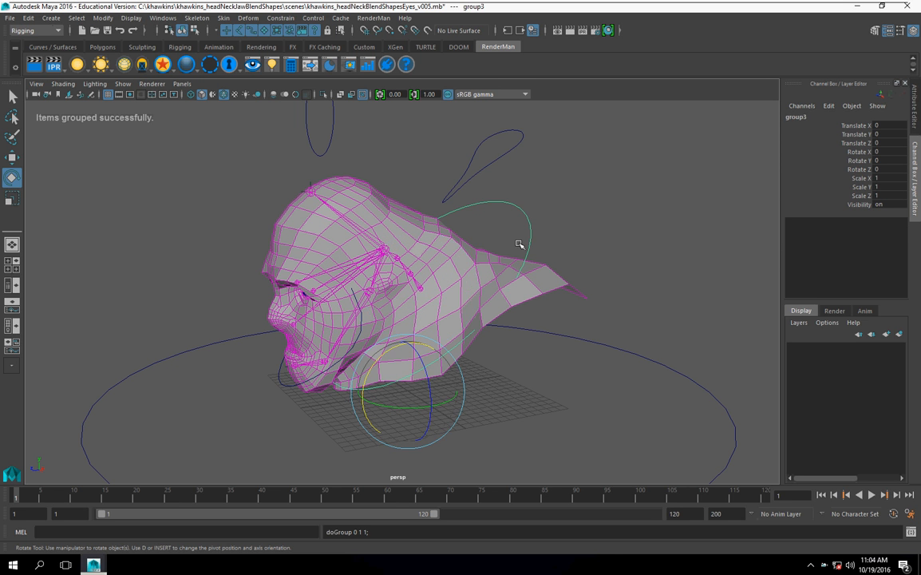
- Show the Outliner beside the perspective view and center the pivots of group1, group2 and group3
alt+drag(518, 247, 359, 311)
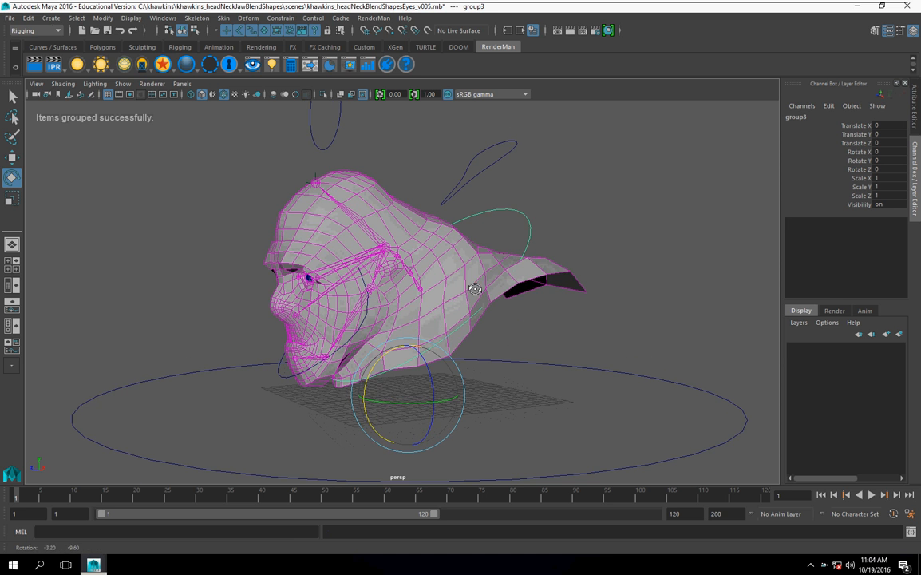
click(496, 166)
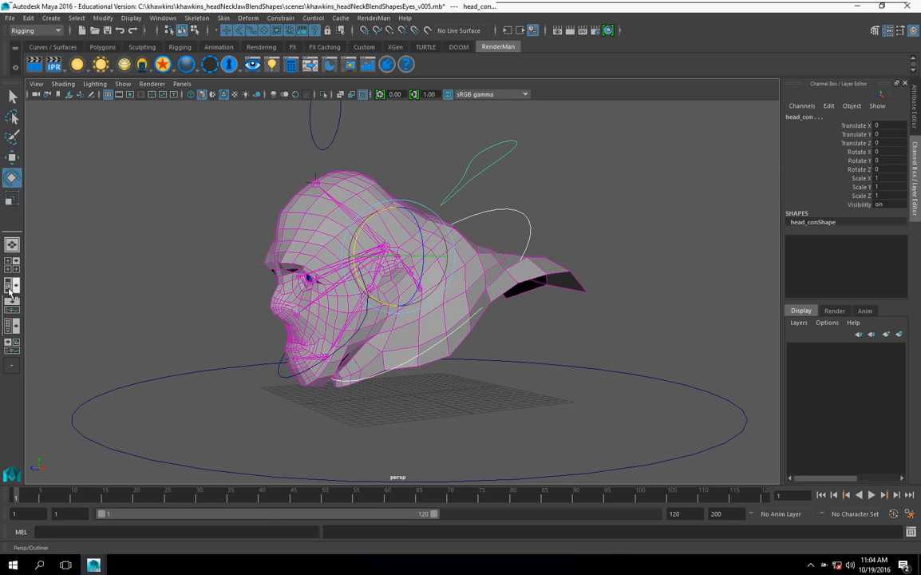
click(9, 289)
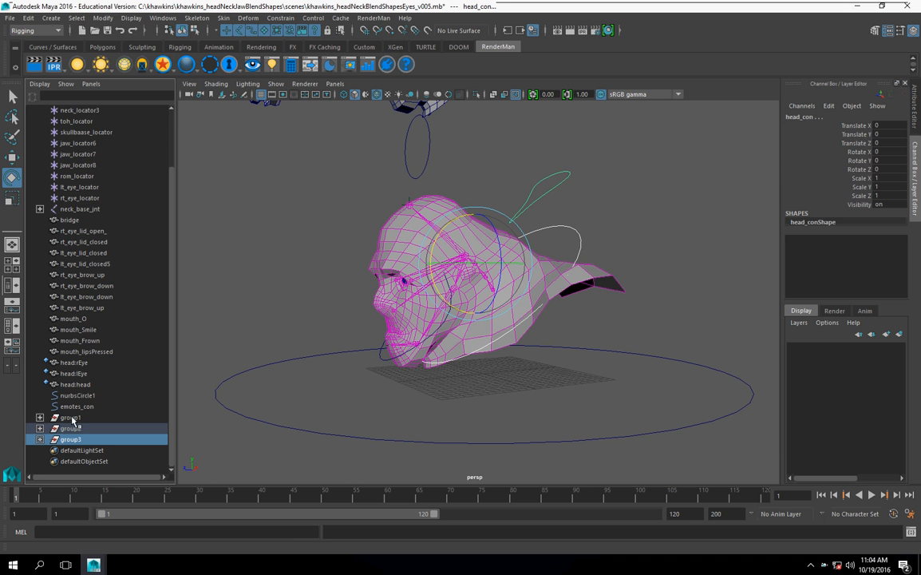
shift+click(72, 417)
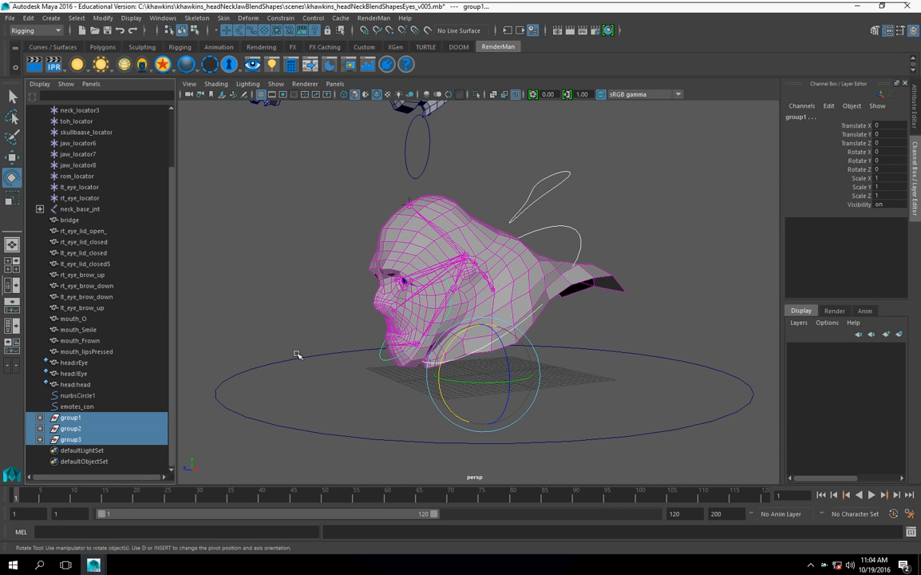
click(102, 18)
click(134, 87)
alt+drag(549, 317, 577, 424)
scroll(528, 329, up, 5)
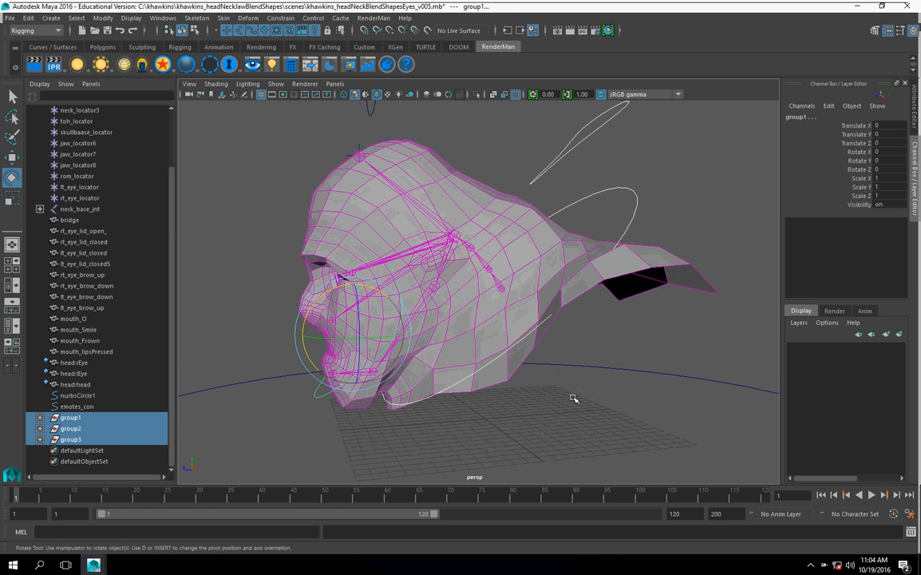
click(575, 395)
- Rename group1, the jaw control's group, as jaw_con_grp
click(80, 417)
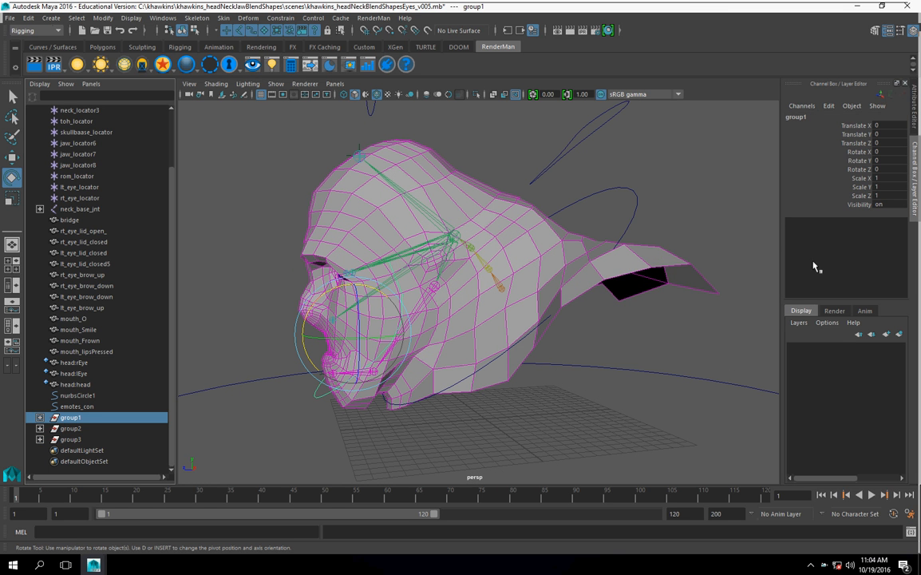
click(794, 120)
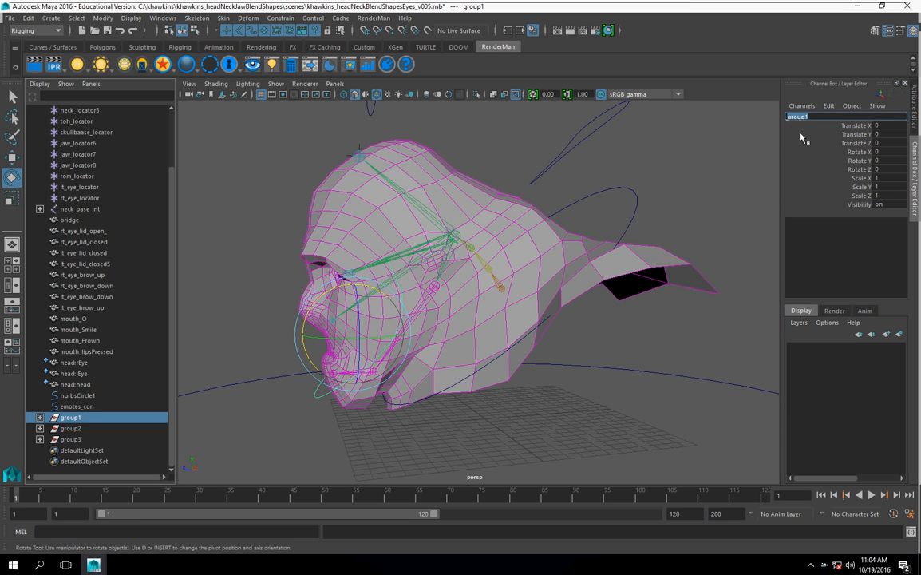
text(jaw_con_grp)
key(Return)
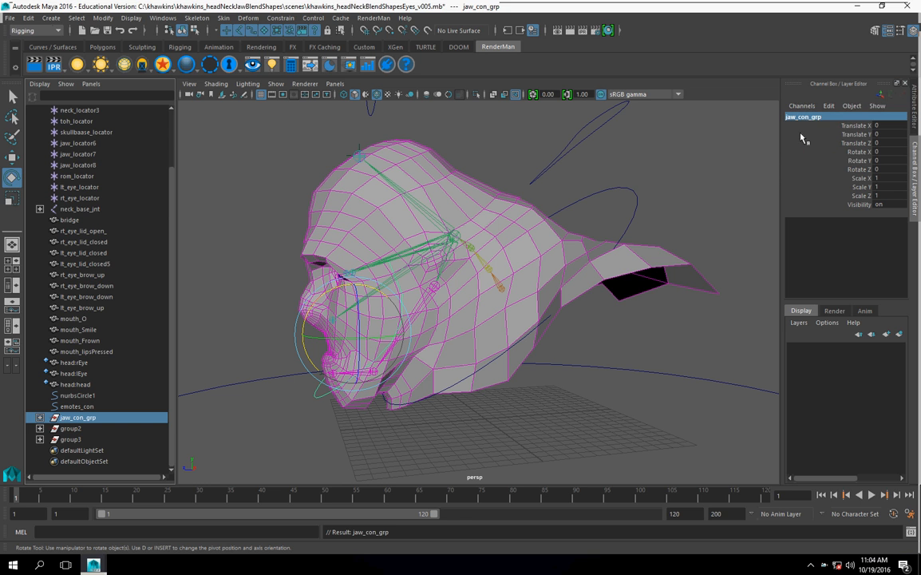
- Rename group2, the head control's group, as head_con_grp
click(70, 428)
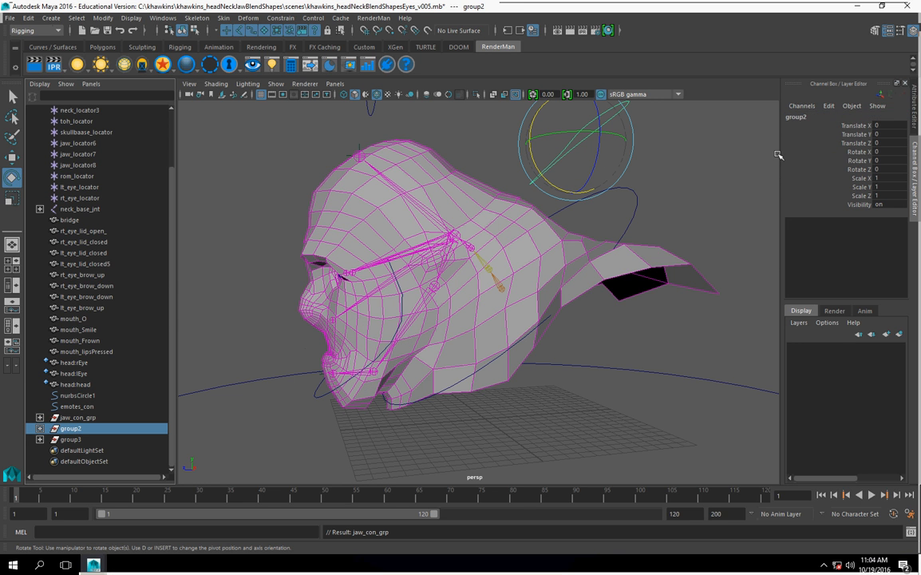
double_click(797, 118)
text(head_con_)
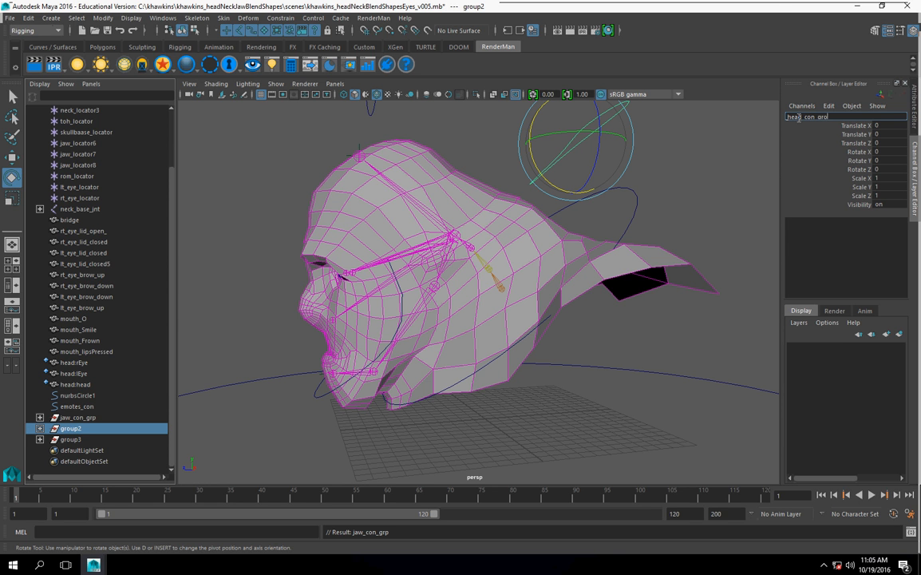
key(Return)
click(831, 116)
click(832, 117)
text(p)
key(Return)
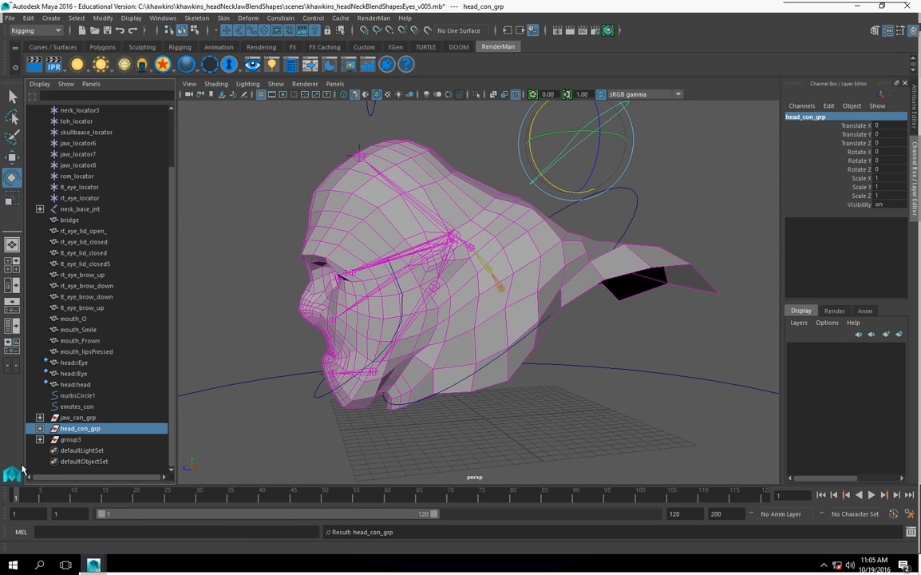
- Rename group3, the neck control's group, as neack_con_grp
click(68, 439)
click(793, 118)
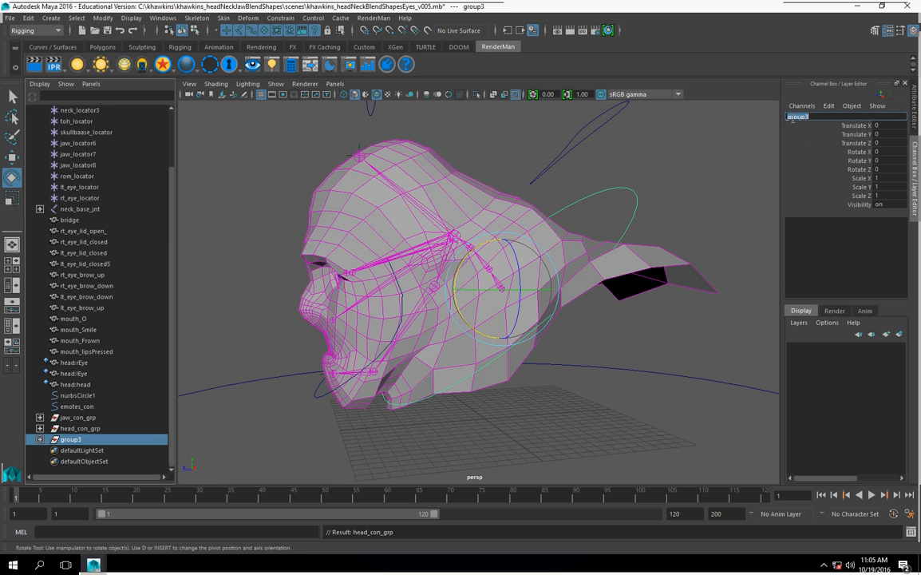
text(neack_con_)
key(Return)
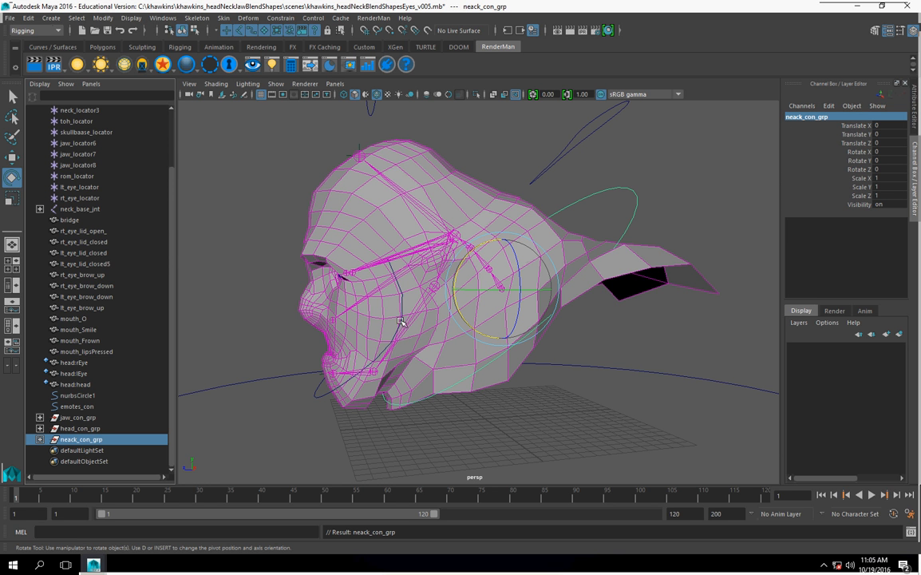
- Parent-constrain head_con_grp to the neck control neck_con
alt+drag(451, 238, 269, 380)
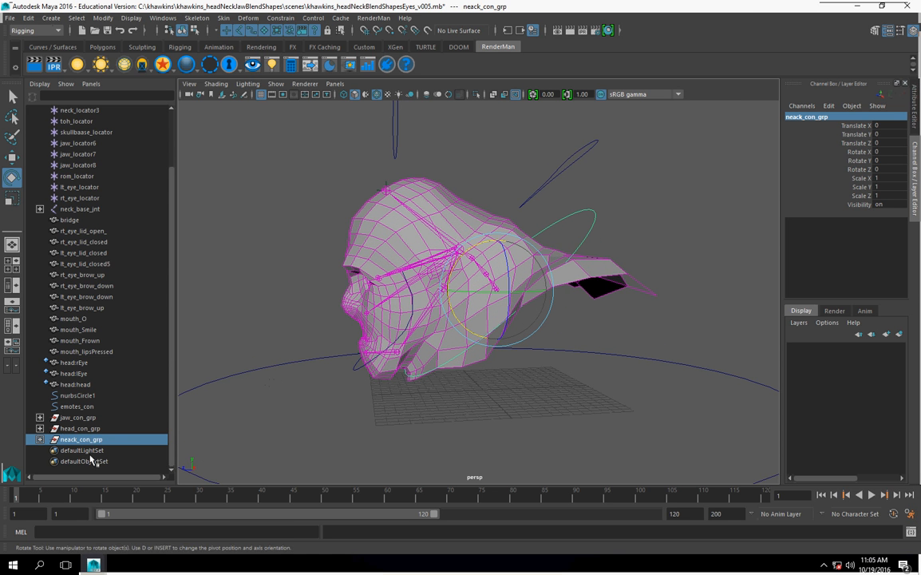
drag(509, 348, 547, 329)
click(597, 220)
click(595, 218)
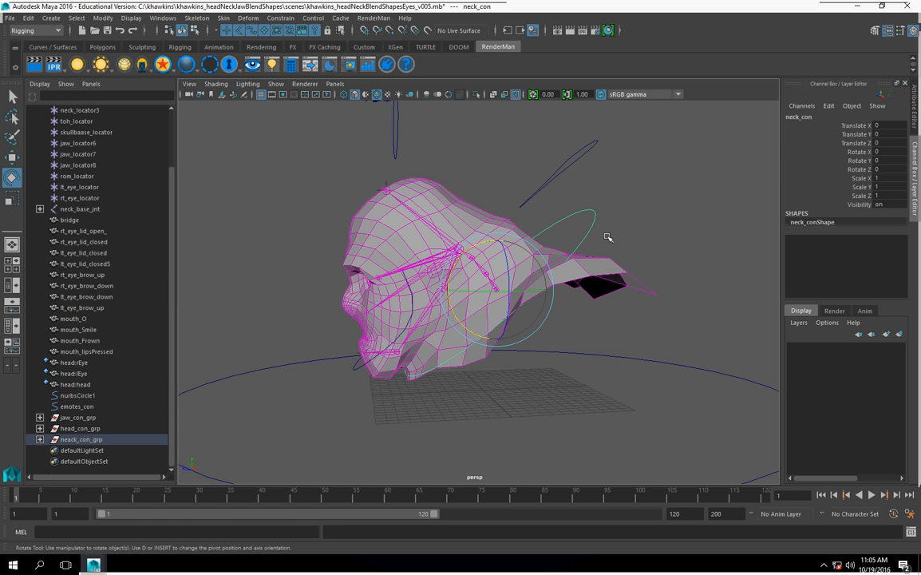
click(645, 227)
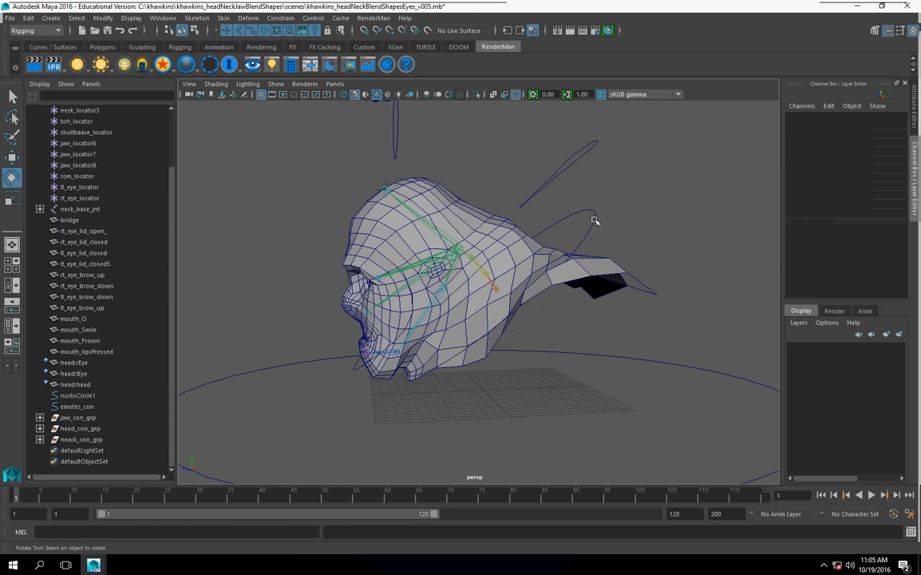
click(595, 220)
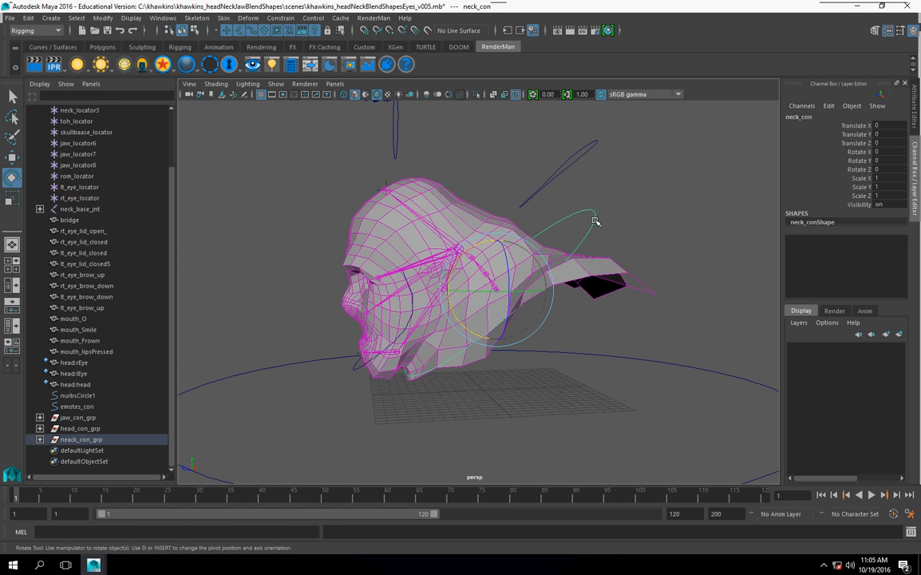
ctrl+click(79, 429)
click(280, 18)
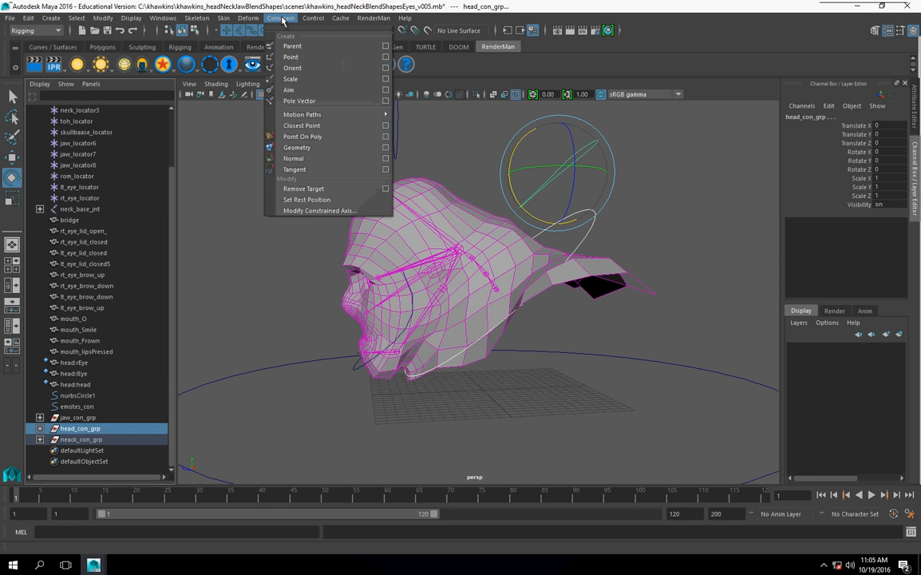
click(290, 45)
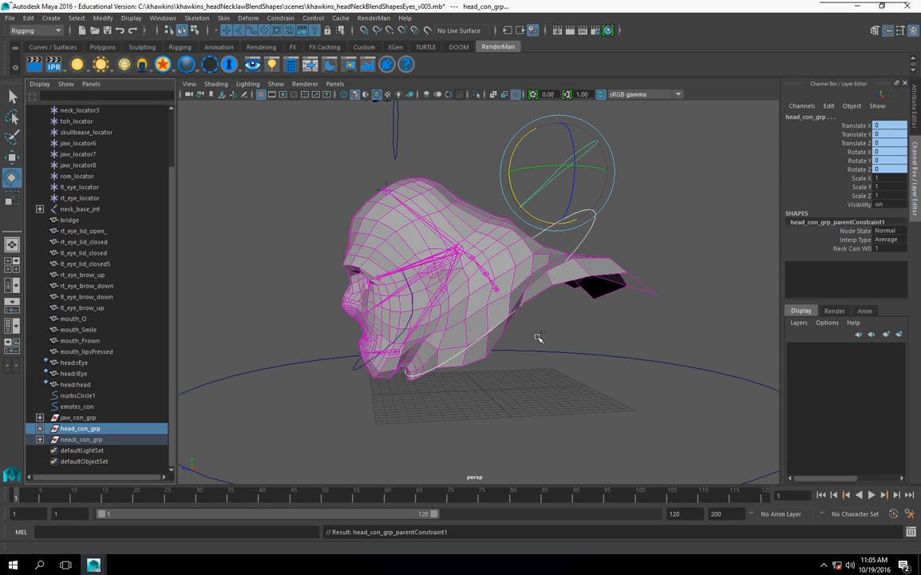
- Parent-constrain jaw_con_grp to the head control head_con
click(539, 201)
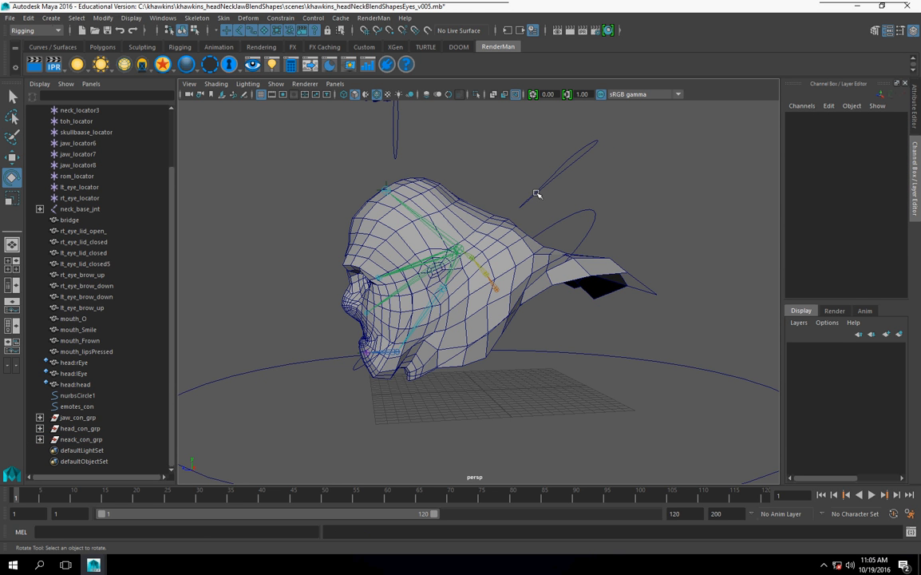
click(536, 193)
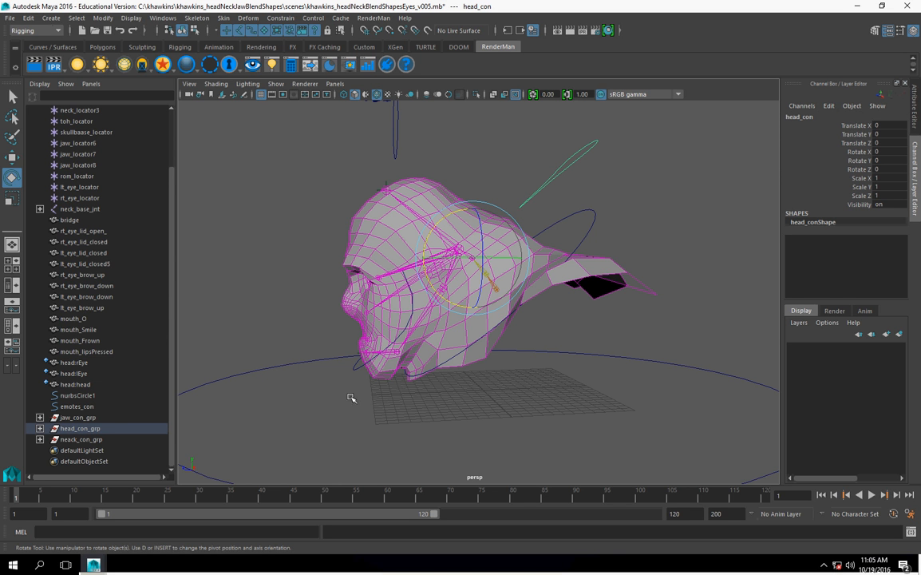
click(89, 429)
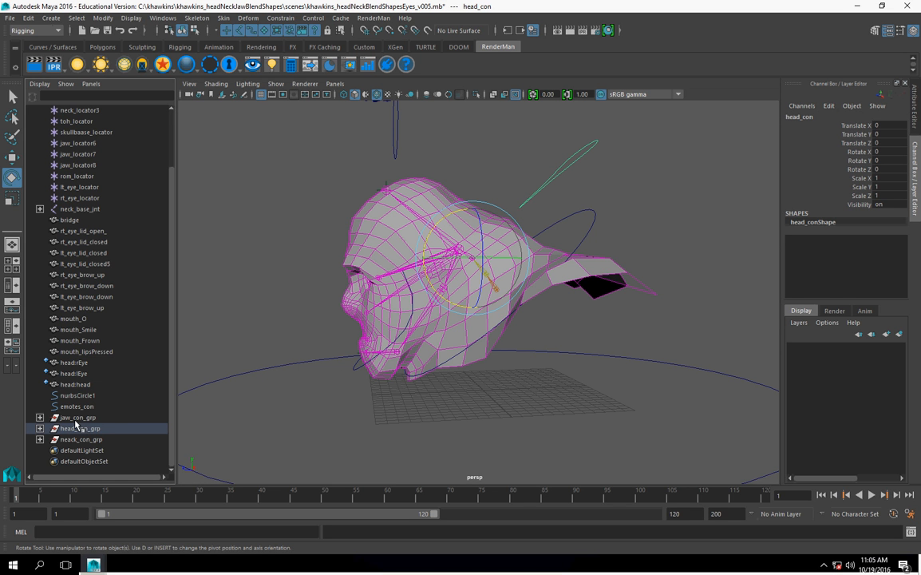
click(78, 418)
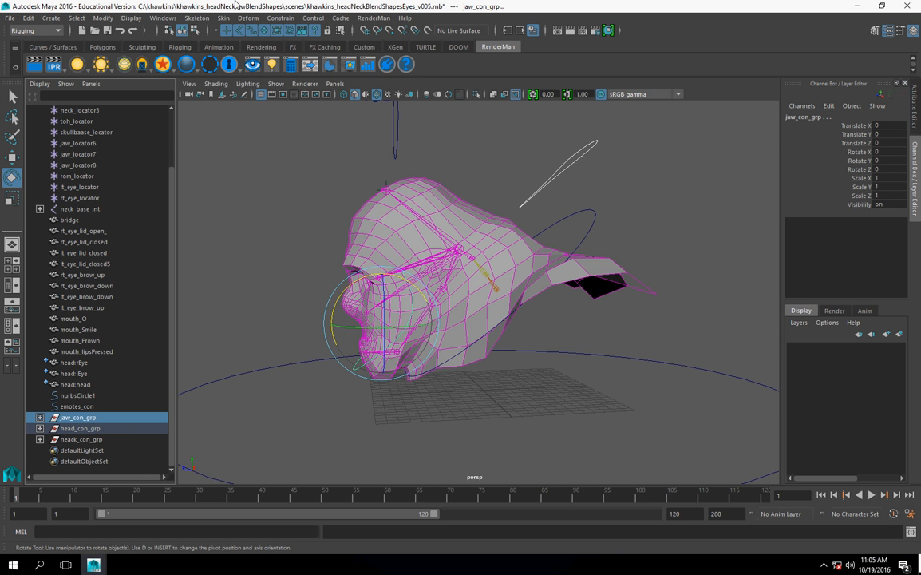
click(280, 17)
click(292, 58)
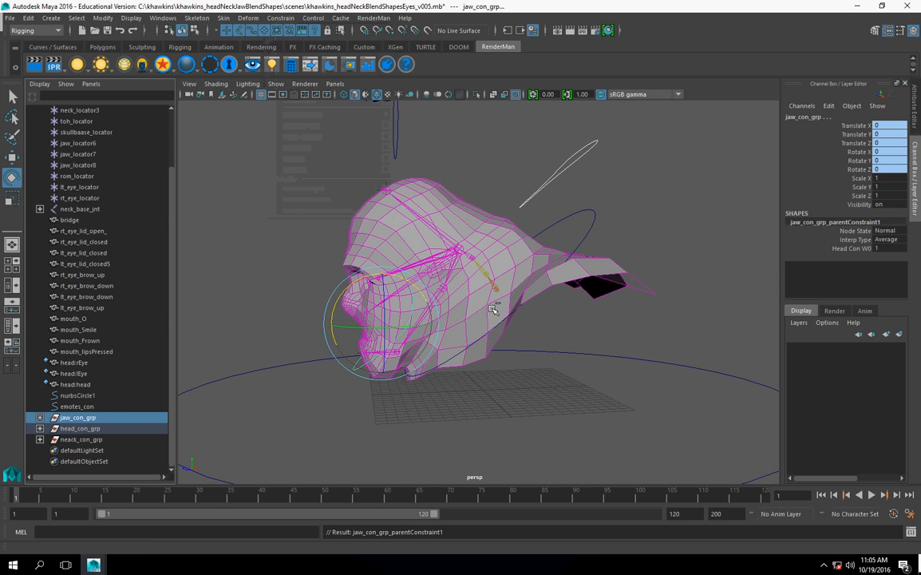
- Test the constraints by rotating head_con and neck_con about X, undoing each rotation
click(550, 211)
click(542, 189)
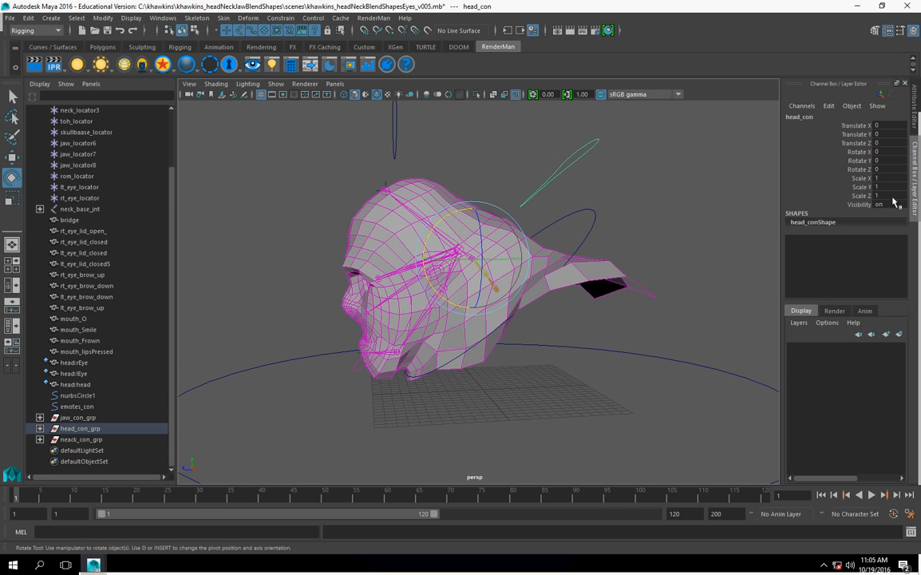
click(859, 151)
mouse_move(569, 220)
middle_down()
mouse_move(622, 221)
mouse_move(568, 214)
mouse_move(624, 230)
mouse_move(583, 225)
middle_up()
key(ctrl+z)
click(521, 226)
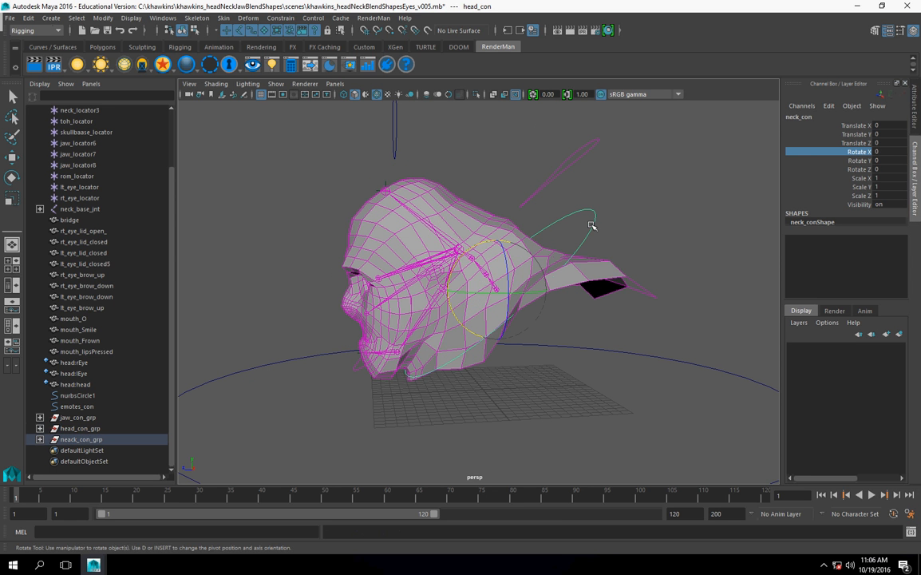
mouse_move(484, 241)
middle_down()
mouse_move(510, 241)
mouse_move(452, 239)
mouse_move(519, 229)
mouse_move(463, 231)
mouse_move(517, 228)
mouse_move(496, 228)
middle_up()
key(ctrl+z)
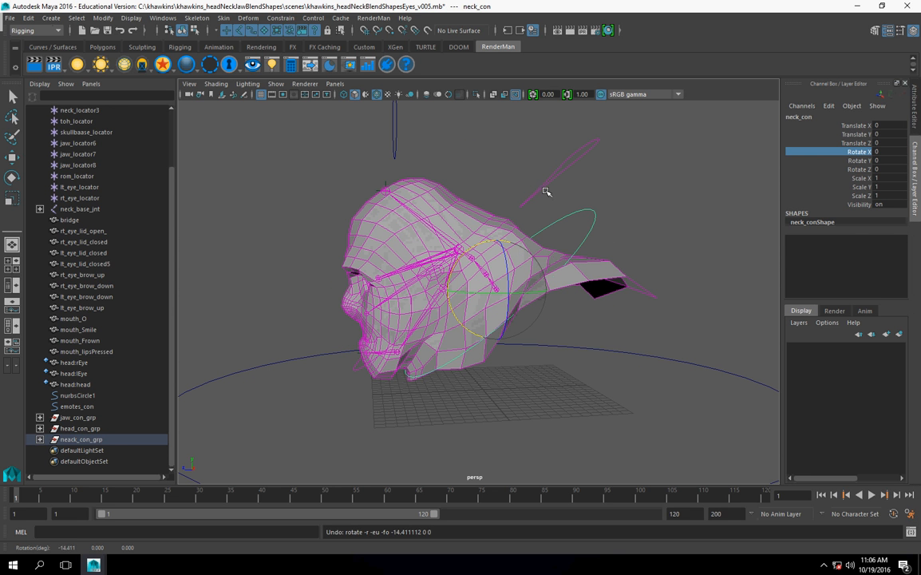
- Delete the parent constraint on head_con_grp that ties it to the neck control
click(557, 209)
key(Up)
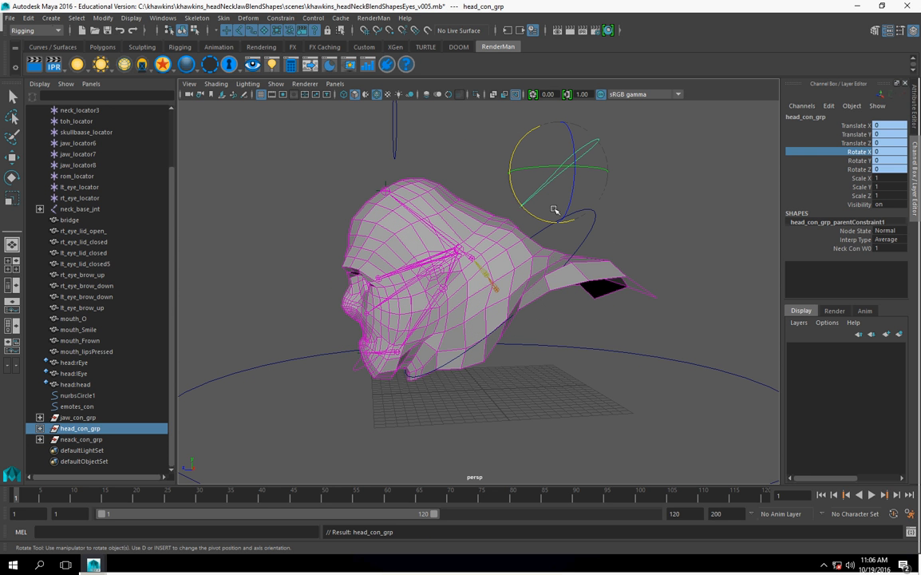
click(845, 224)
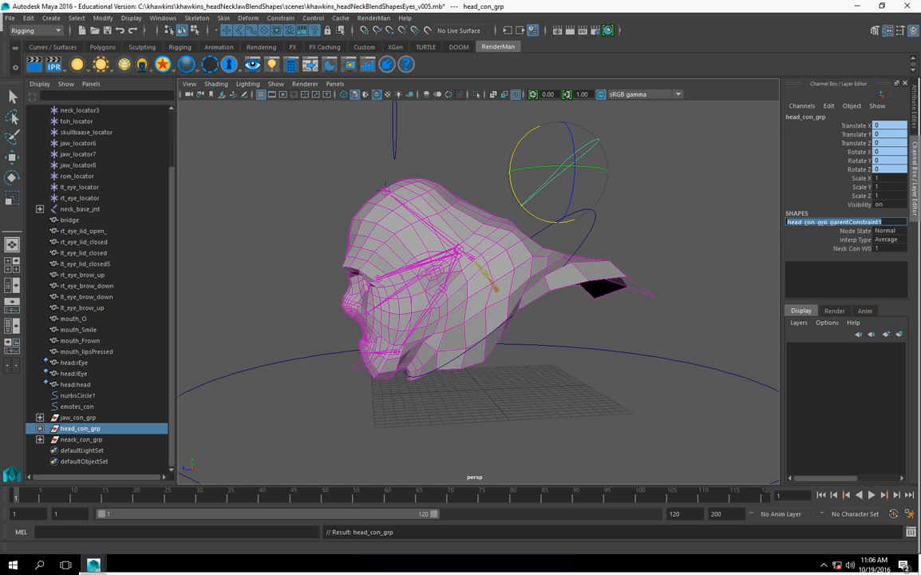
click(113, 533)
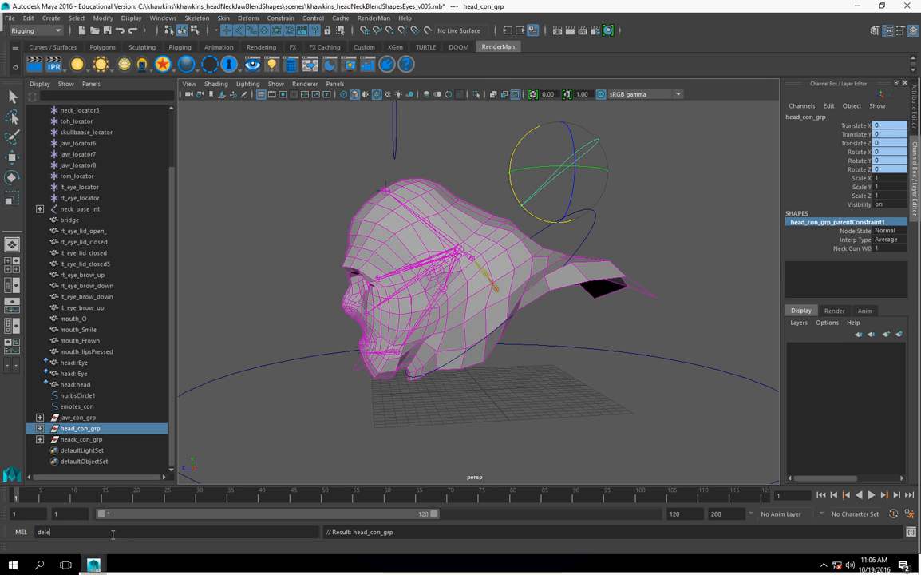
text(delete)
key(Return)
key(e)
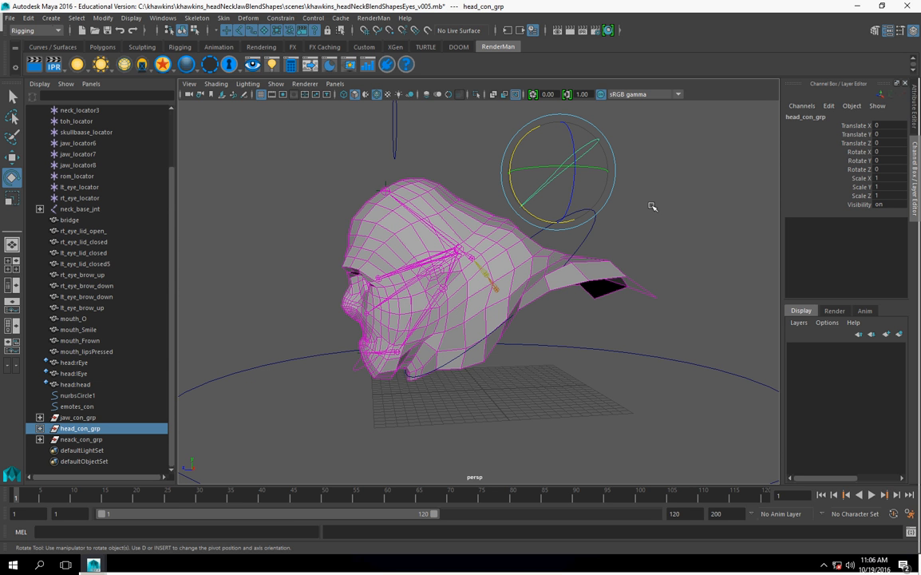
- Parent-constrain head_con_grp to the middle neck joint neck_mid_jnt
scroll(663, 216, up, 2)
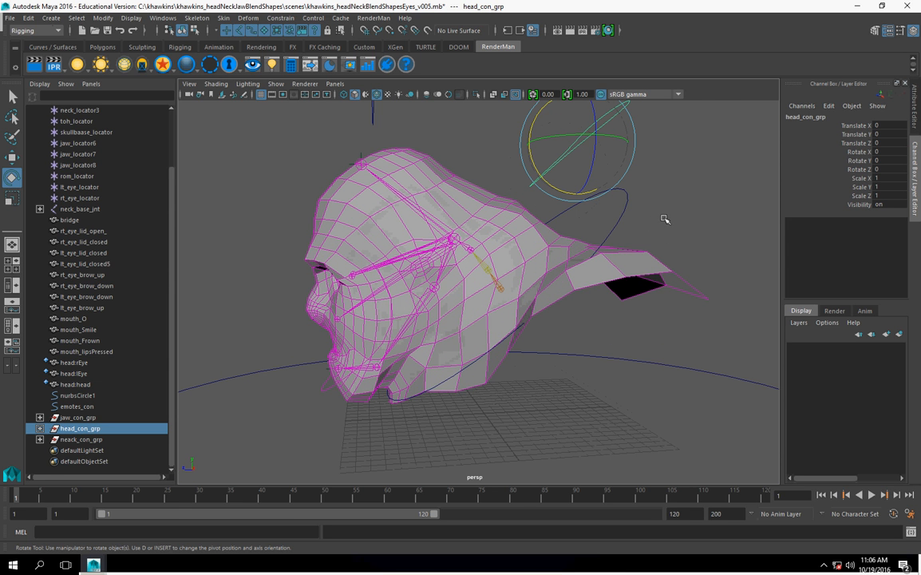
alt+middle_drag(685, 206, 675, 216)
click(656, 230)
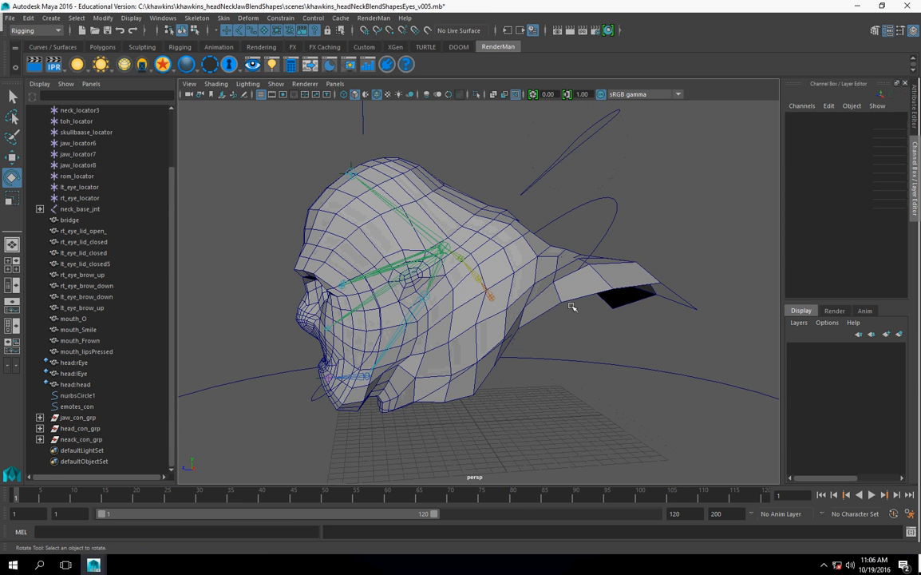
click(468, 267)
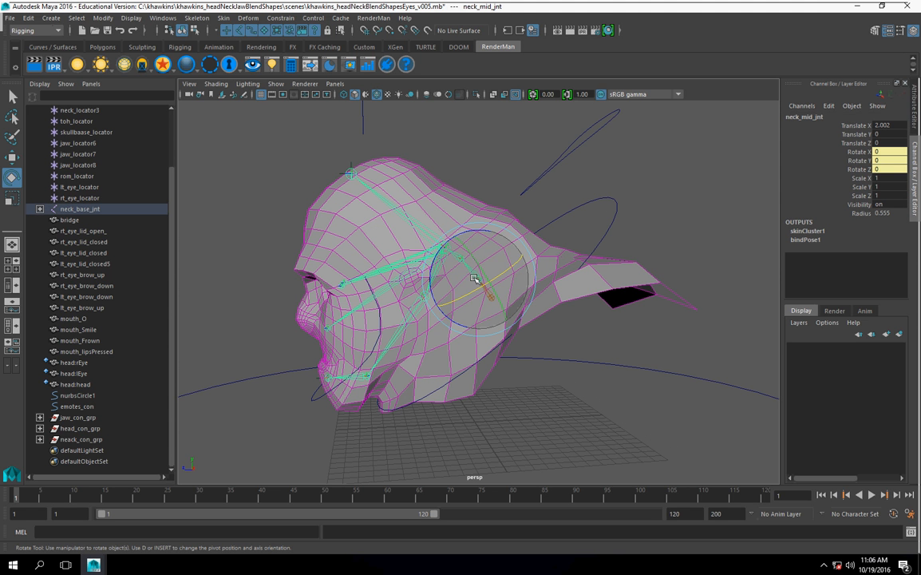
click(74, 430)
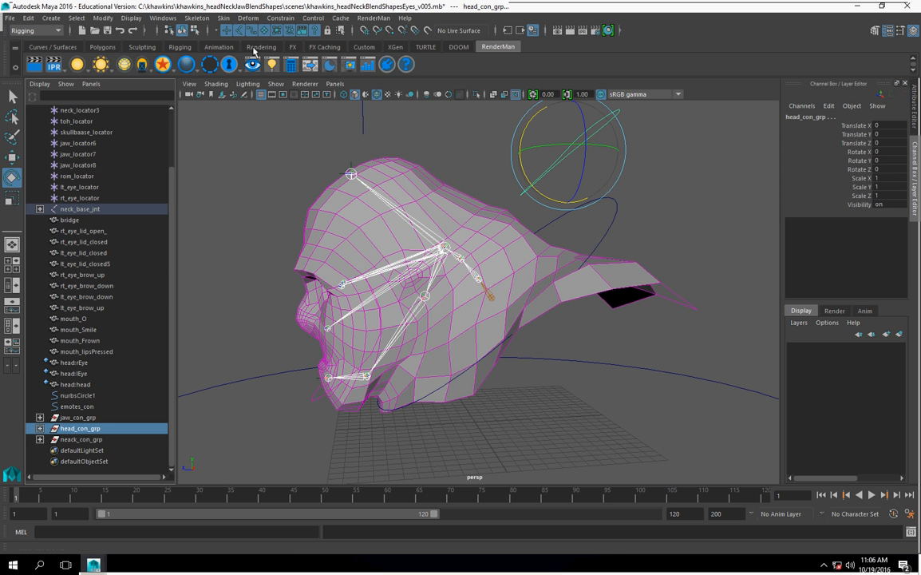
click(276, 19)
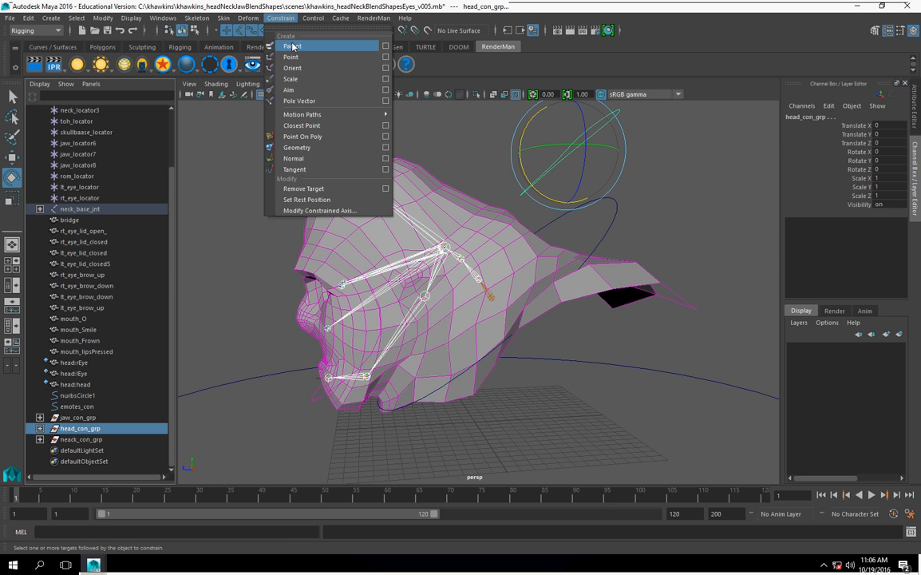
click(293, 47)
scroll(518, 367, down, 5)
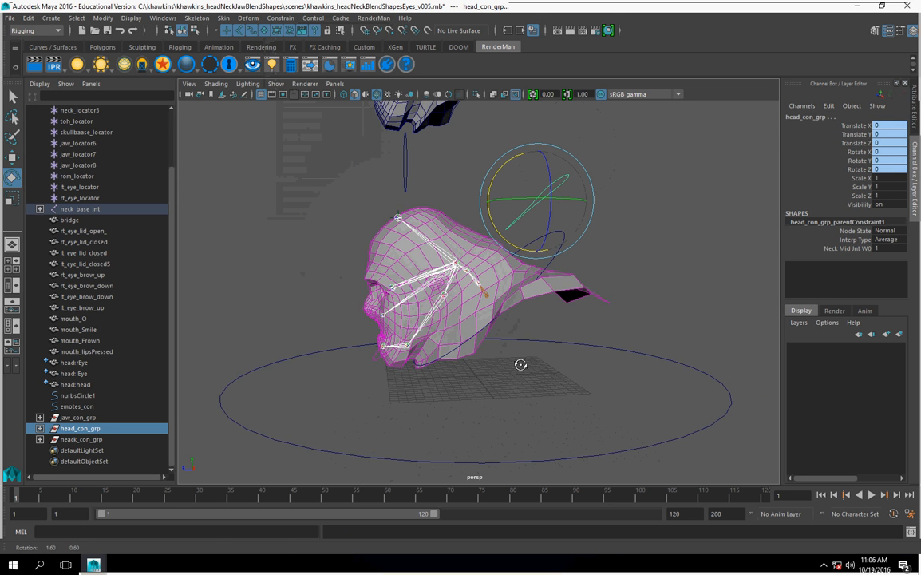
- Test the new constraint by rotating the neck and head controls, undo the head rotation and reset neck_con's Rotate X to 0
click(564, 253)
click(508, 227)
drag(428, 228, 507, 255)
click(609, 307)
drag(496, 218, 449, 236)
key(ctrl+z)
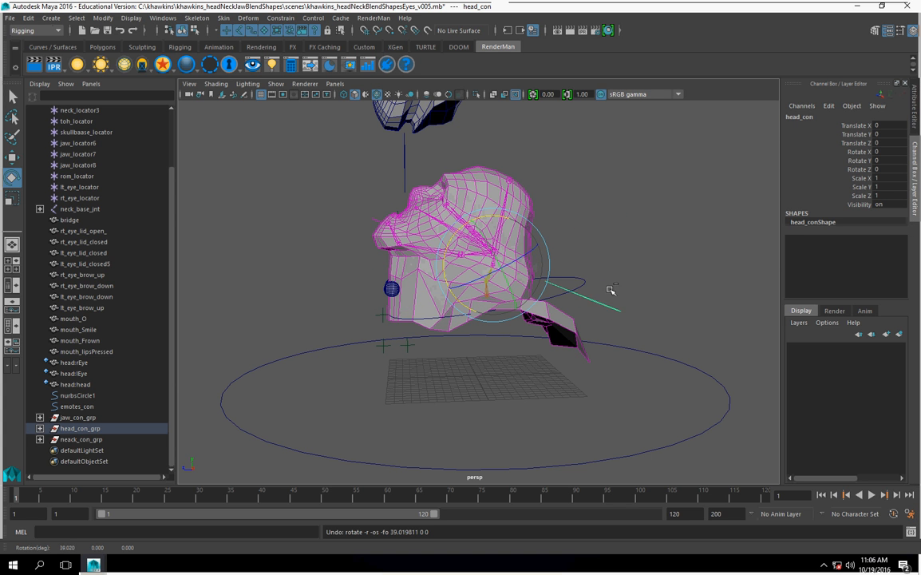
click(587, 284)
double_click(883, 152)
text(0)
key(Return)
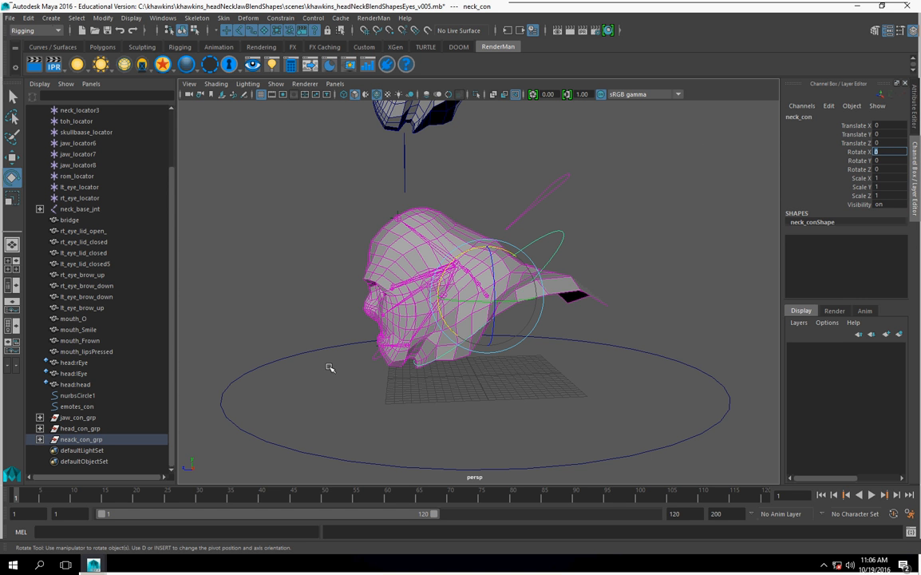
- Create a NURBS circle and move it out in front of the face to about 18.494 in Z
scroll(330, 367, up, 5)
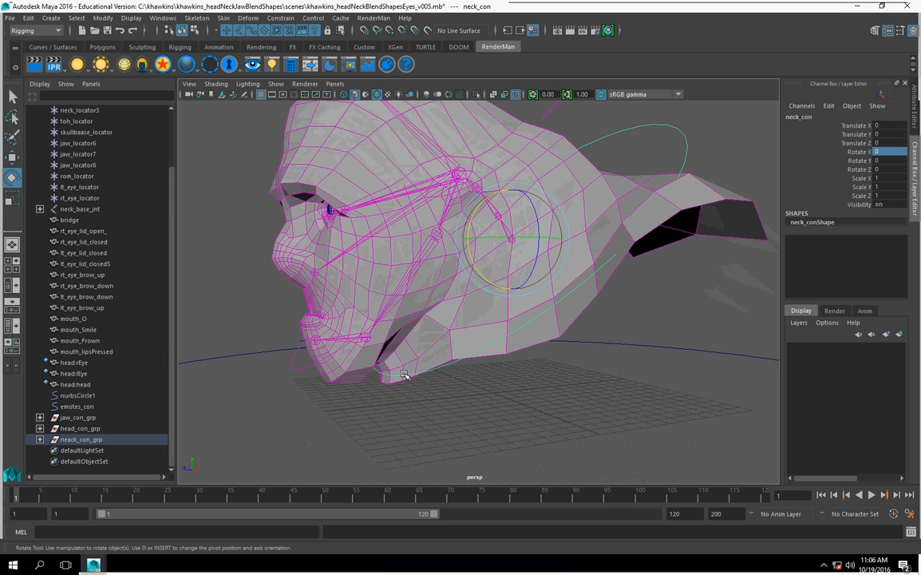
scroll(427, 385, down, 4)
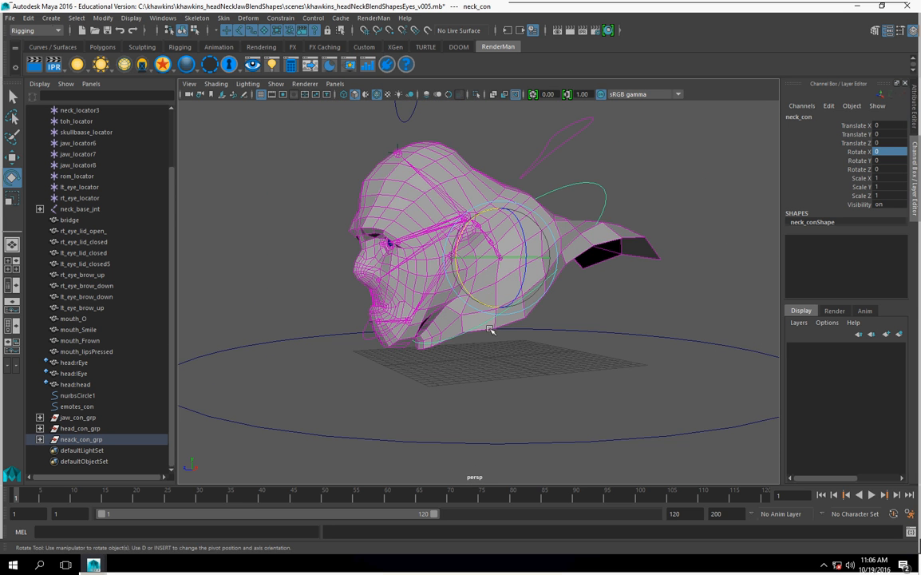
scroll(495, 329, down, 3)
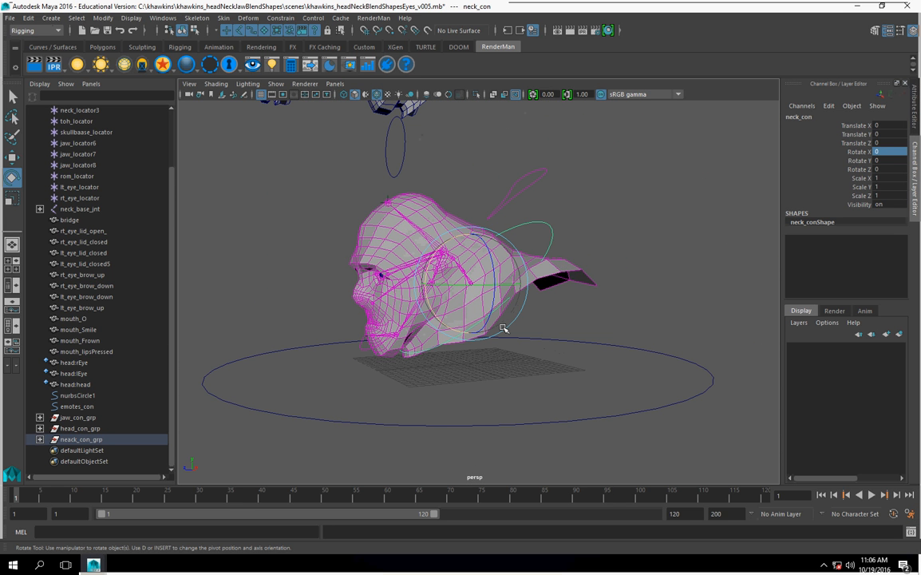
mouse_move(504, 328)
alt+mouse_down()
mouse_move(401, 310)
mouse_move(504, 345)
alt+mouse_up()
alt+drag(386, 166, 386, 228)
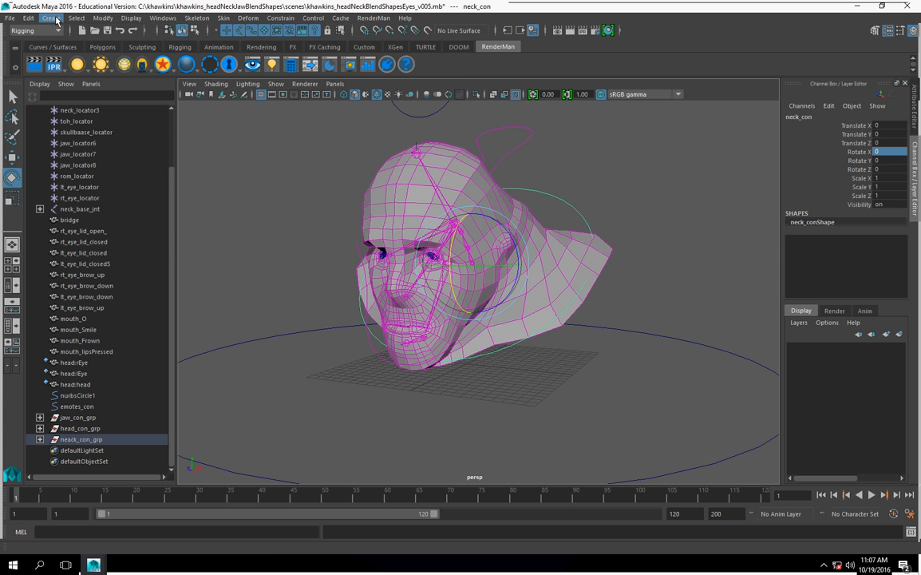
click(59, 21)
mouse_move(120, 46)
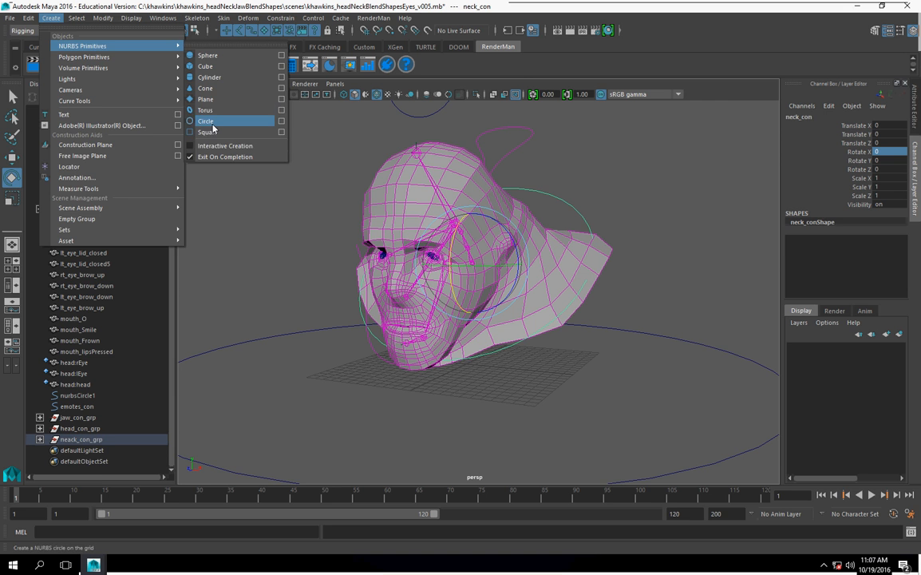
click(206, 121)
alt+drag(479, 351, 341, 362)
click(12, 157)
alt+drag(343, 361, 529, 351)
- Duplicate the circle in front of the face and scale the copy uniformly to about 2.895
key(ctrl+d)
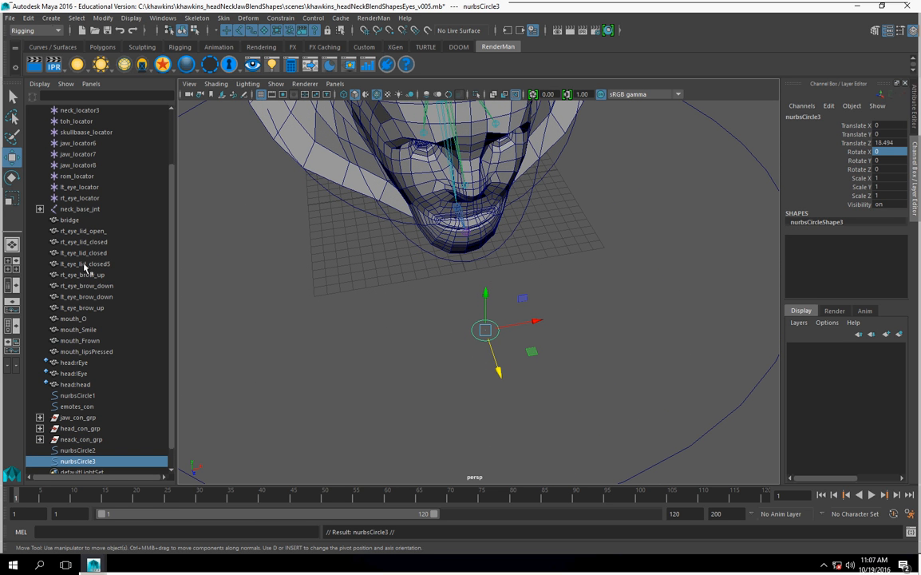
key(r)
drag(484, 329, 551, 374)
alt+right_drag(551, 374, 551, 407)
alt+middle_drag(551, 407, 546, 320)
- Stretch the side control vertices of the larger circle outward along X to form a wide oval
right_drag(444, 283, 388, 282)
drag(400, 253, 446, 365)
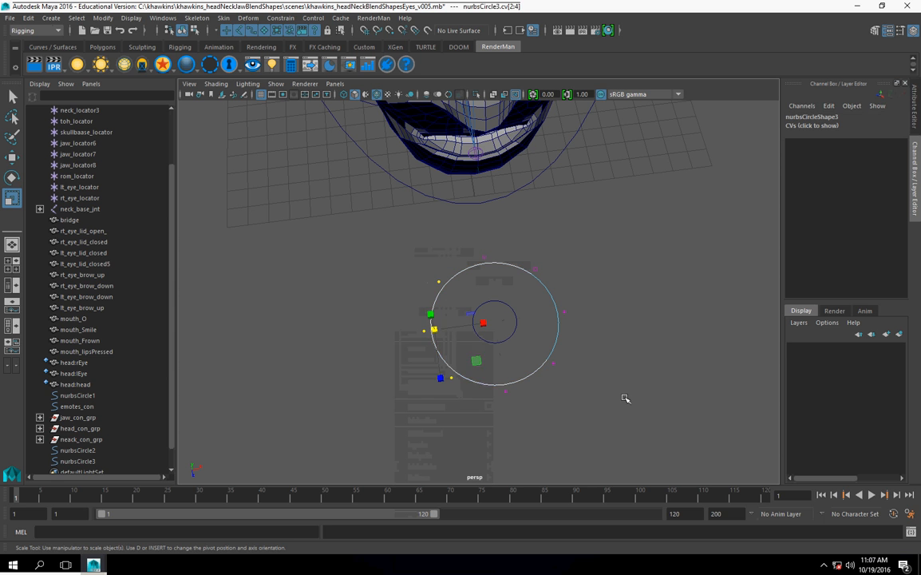
drag(517, 248, 574, 377)
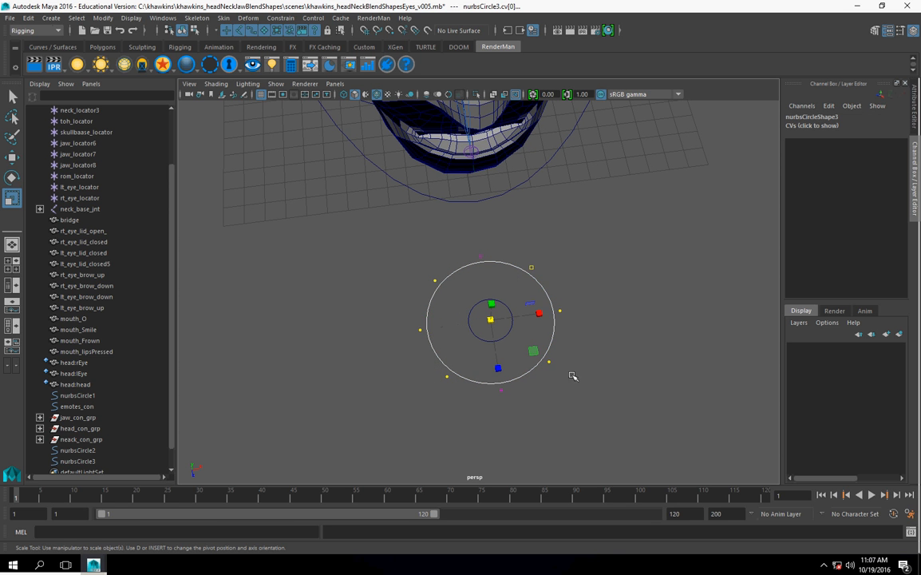
drag(539, 313, 531, 351)
- Adjust the oval's upper and lower control vertices along Z to refine its outline, and return to object selection
drag(331, 284, 427, 302)
drag(544, 256, 594, 289)
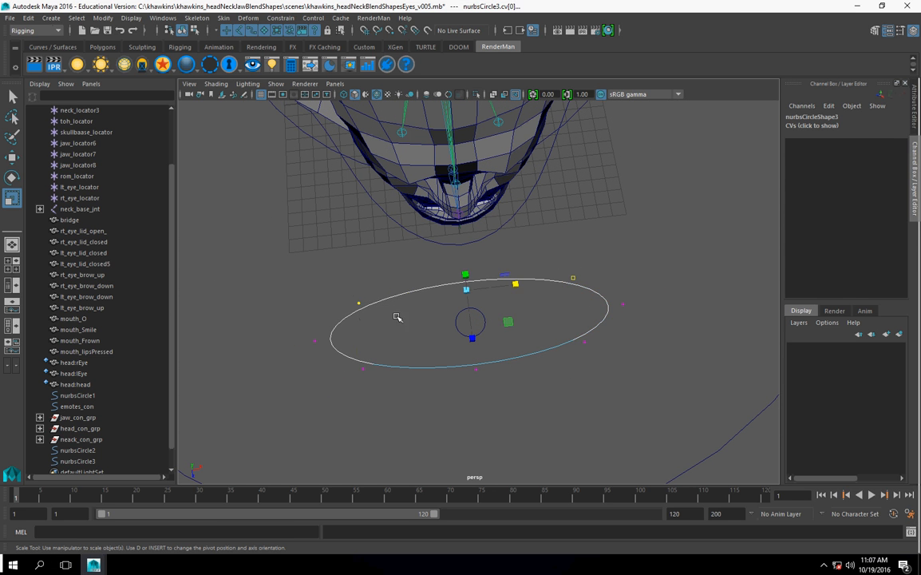
click(12, 156)
drag(475, 344, 469, 329)
drag(357, 350, 388, 392)
shift+drag(598, 362, 601, 368)
drag(482, 409, 483, 415)
click(461, 355)
drag(462, 354, 483, 427)
drag(451, 264, 487, 305)
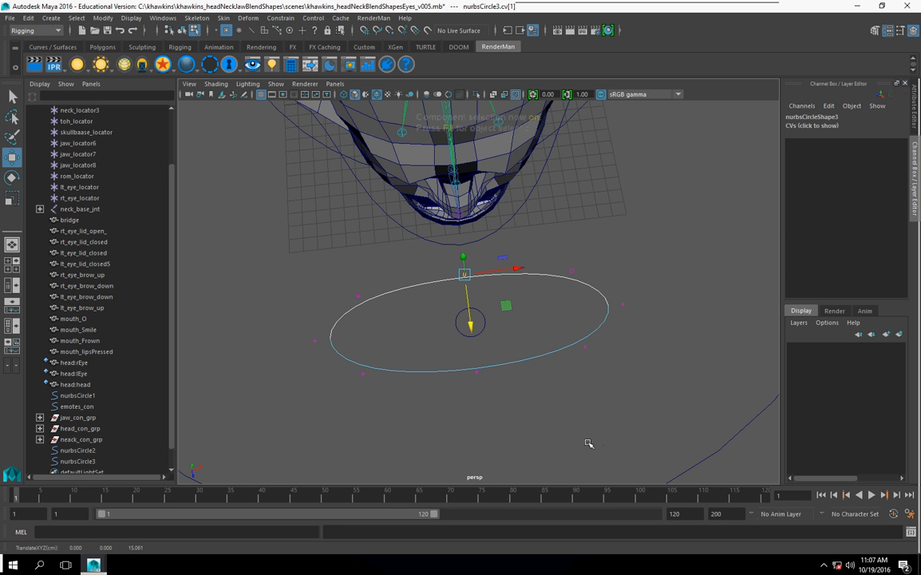
key(F8)
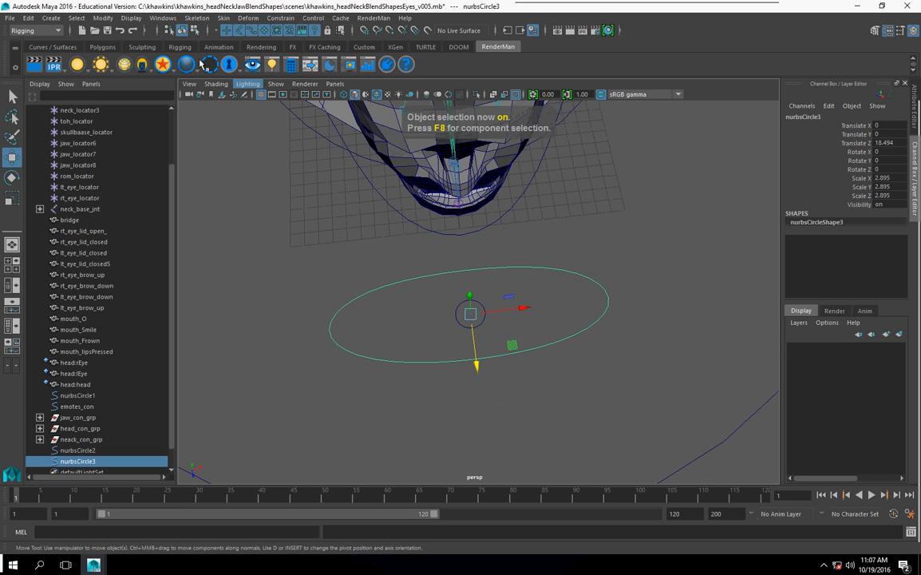
- Delete the oval curve's history and freeze its transformations
click(28, 18)
mouse_move(76, 147)
click(210, 157)
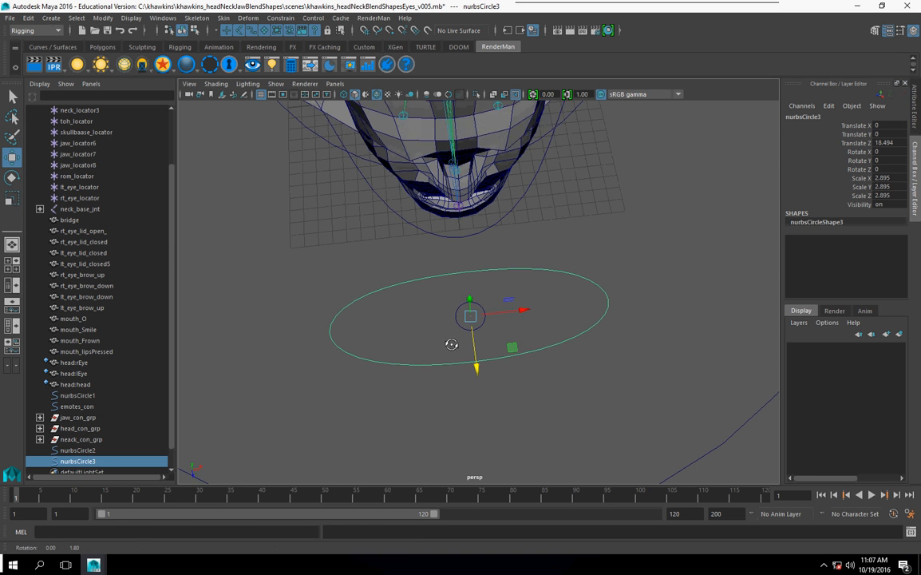
click(102, 17)
click(119, 71)
- Move the small circle to about -3.475 in X inside the oval and scale it to about 2.891
alt+drag(458, 303, 433, 327)
click(415, 333)
click(463, 329)
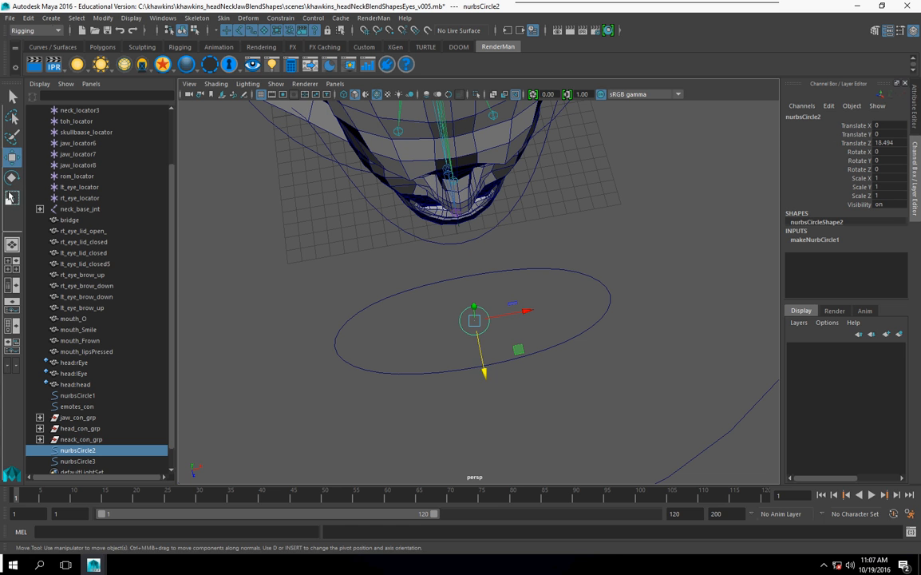
key(r)
drag(476, 320, 527, 341)
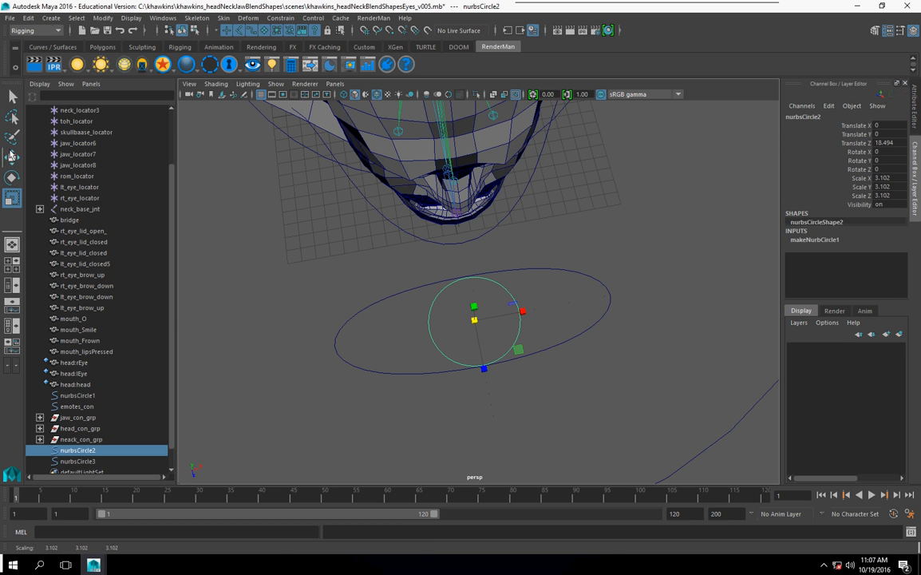
click(13, 157)
drag(529, 311, 478, 320)
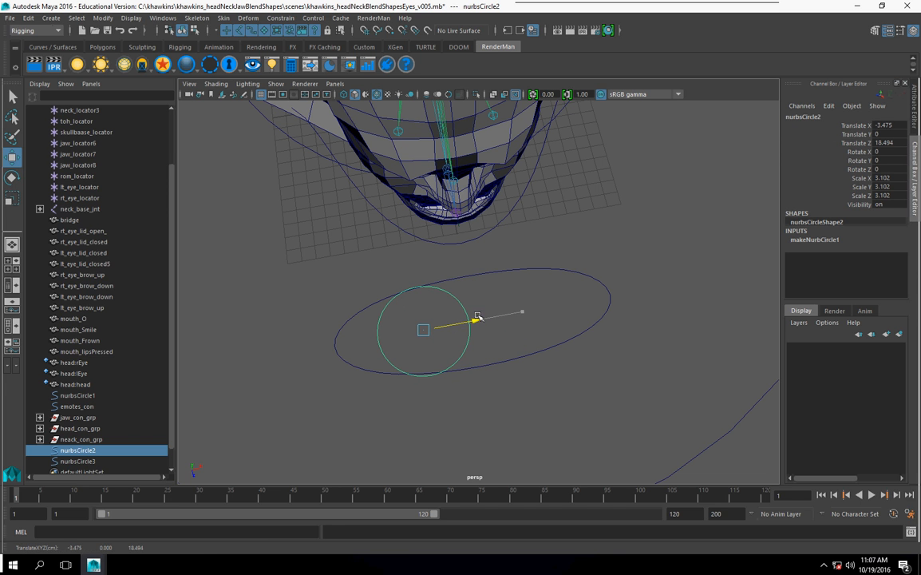
click(12, 199)
drag(424, 330, 549, 372)
click(13, 157)
key(ctrl+d)
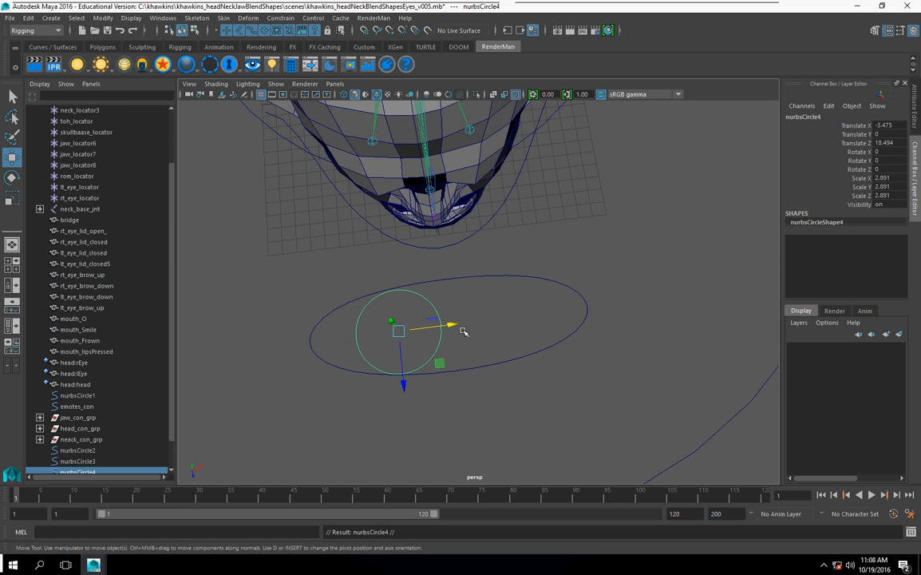
key(Delete)
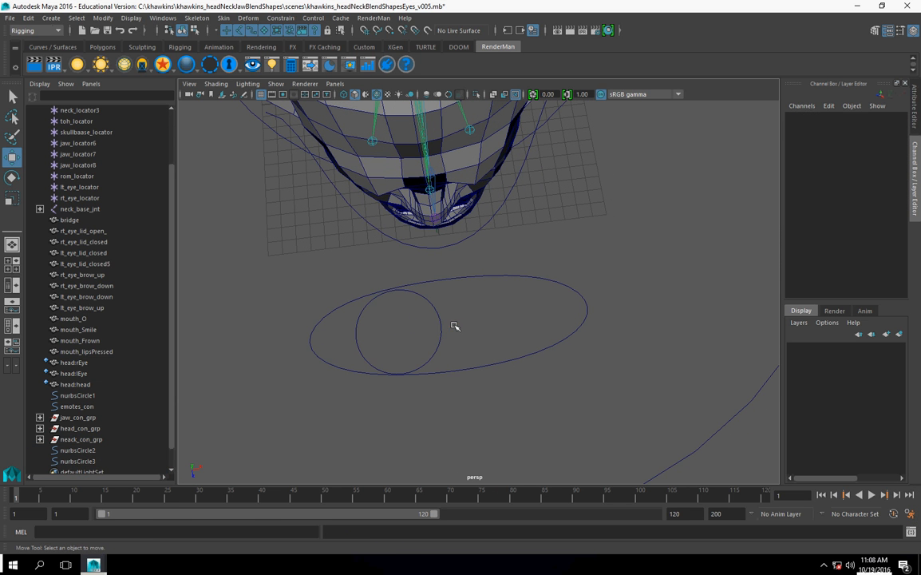
- Group the small circle and mirror the group with Duplicate Special using a Scale X of -1
click(438, 314)
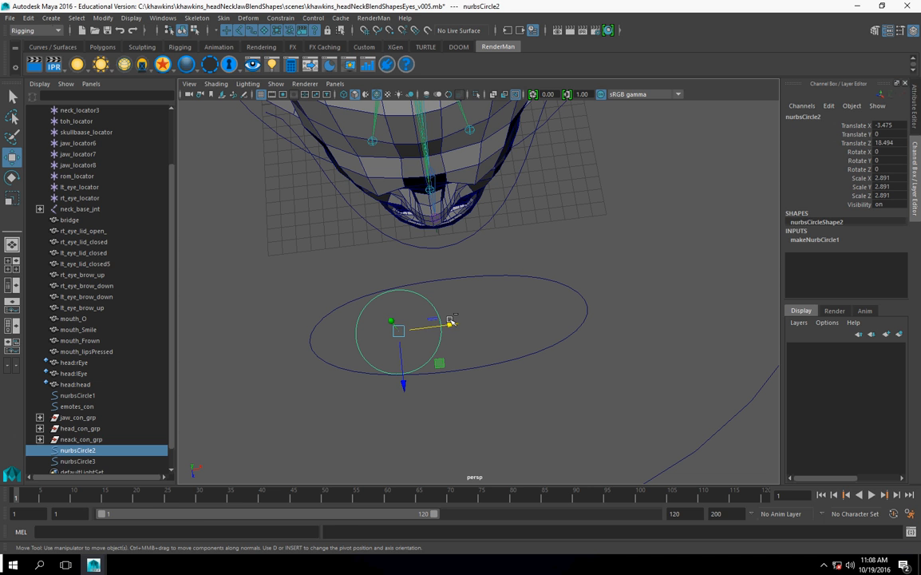
key(ctrl+g)
click(28, 18)
mouse_move(93, 151)
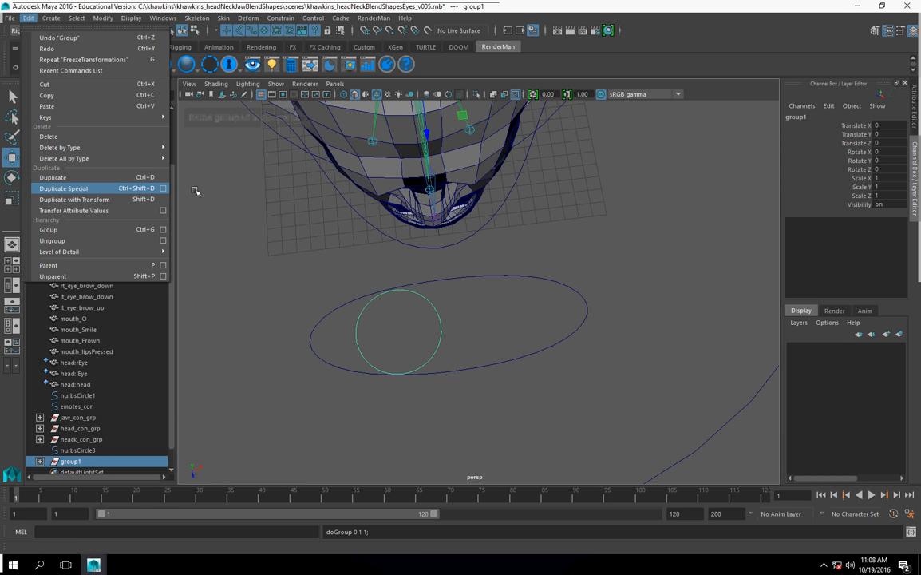
click(163, 188)
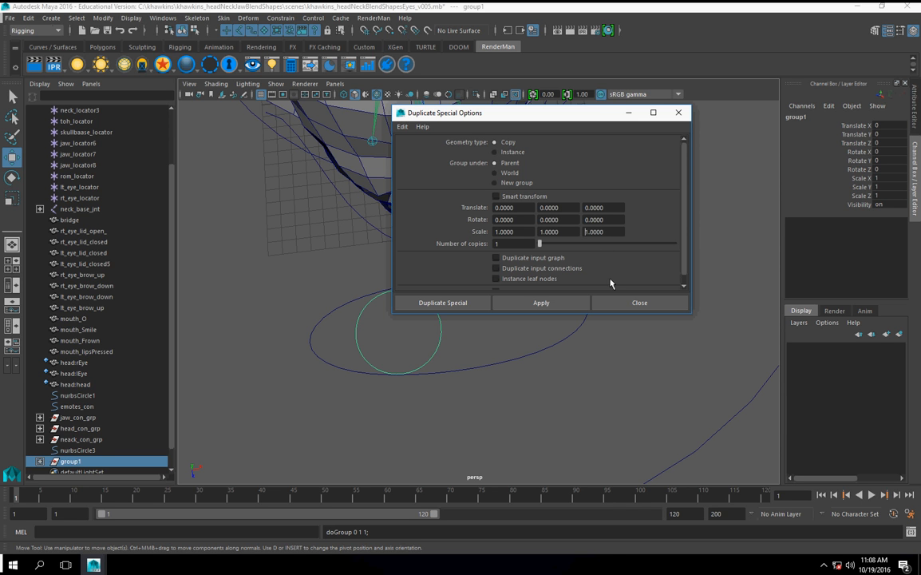
click(540, 302)
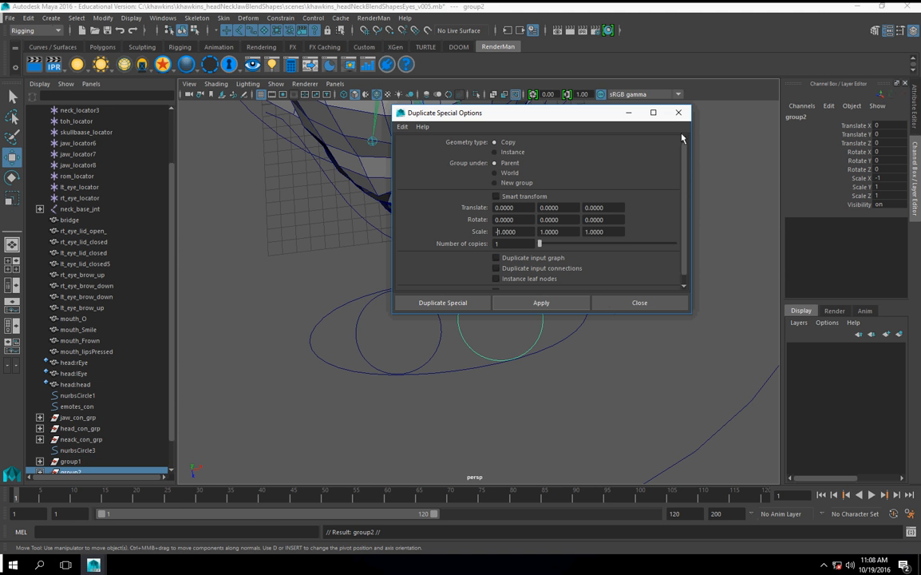
click(679, 112)
- Unparent the two small circles from group1 and group2 and delete the two emptied groups
alt+drag(607, 340, 559, 345)
drag(414, 278, 530, 326)
click(438, 301)
drag(461, 303, 463, 305)
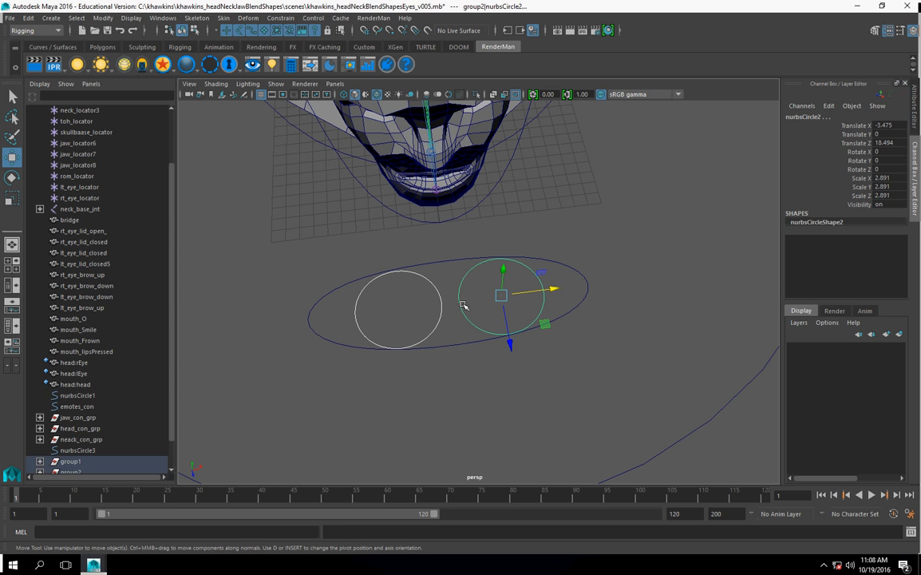
scroll(68, 415, down, 2)
click(80, 408)
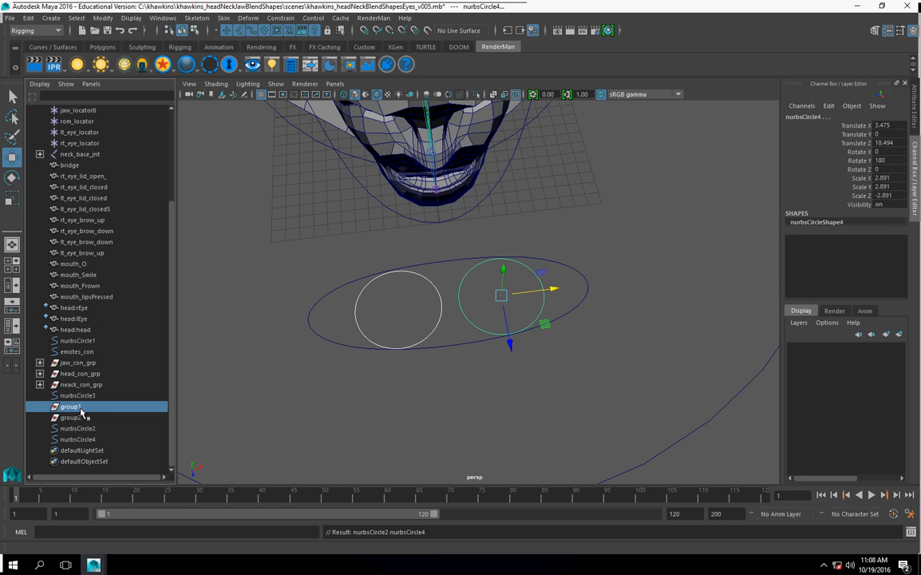
shift+click(76, 417)
key(Delete)
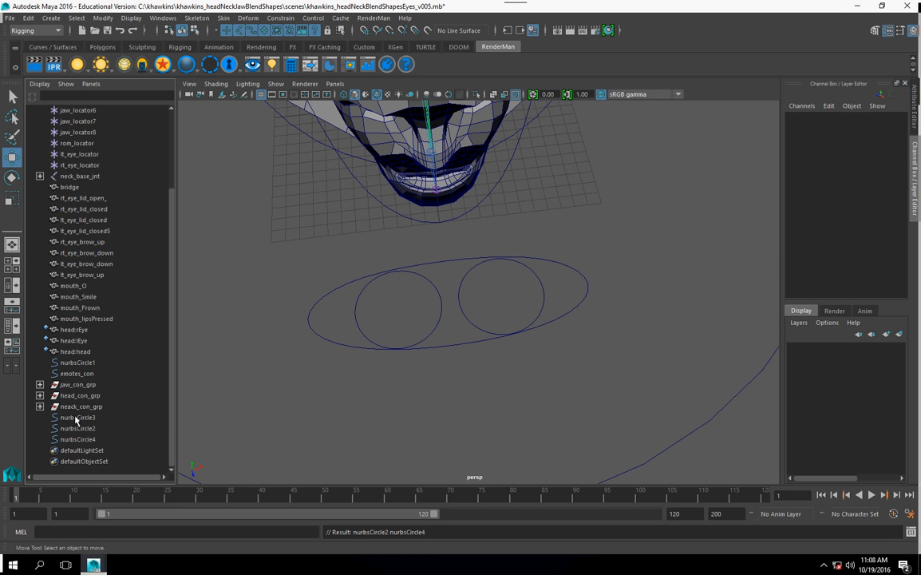
- Scale both small circles down together to about 2.21 inside the oval
alt+drag(505, 342, 501, 324)
click(475, 310)
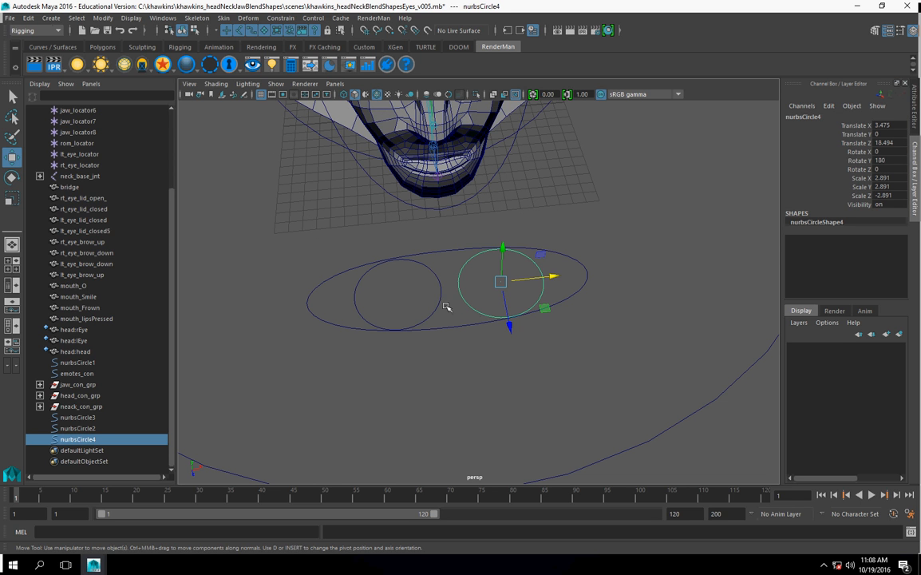
shift+click(431, 264)
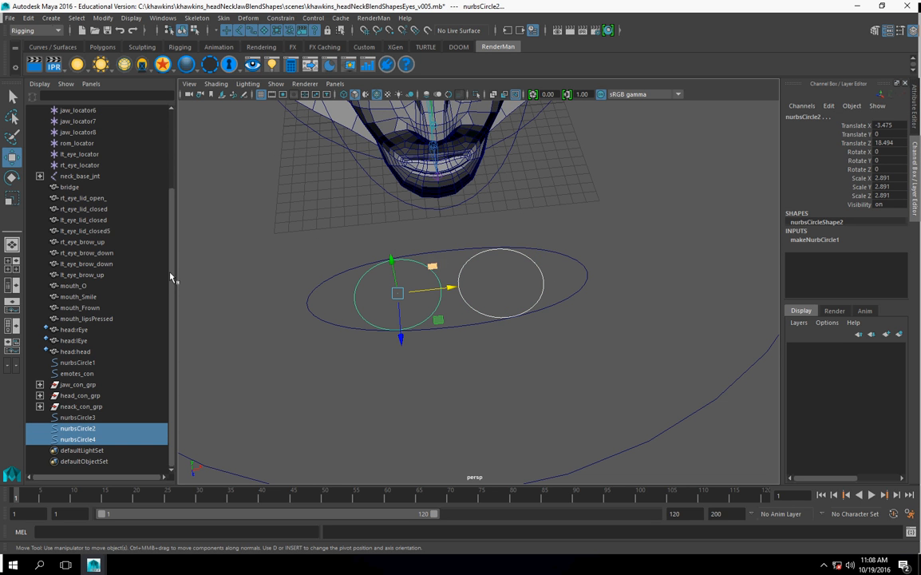
click(12, 198)
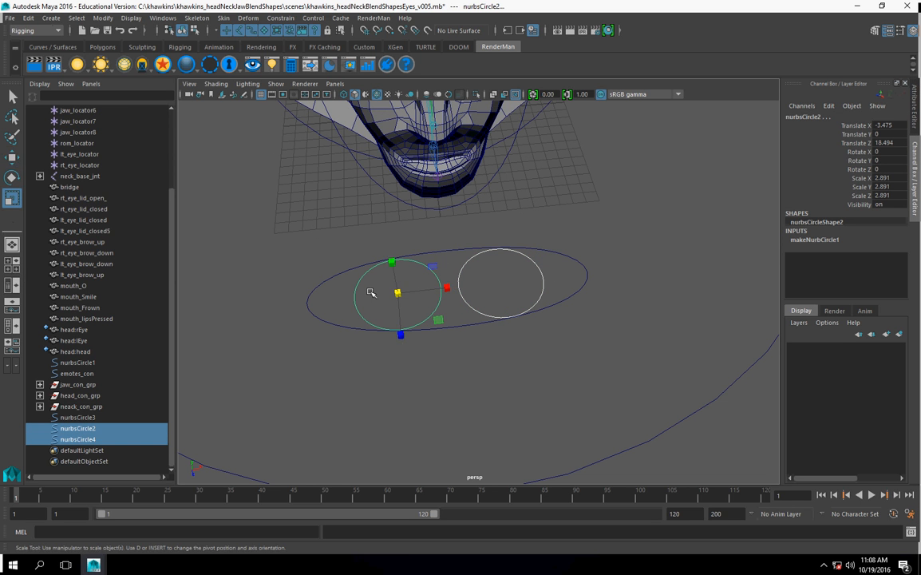
drag(302, 238, 493, 422)
click(472, 347)
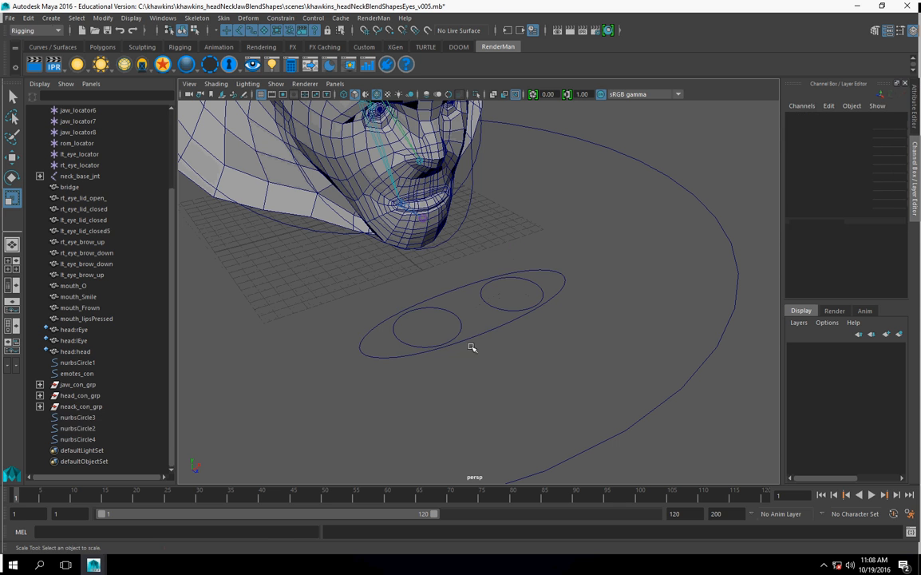
- Rename the oval curve as eye_con
click(482, 333)
double_click(818, 117)
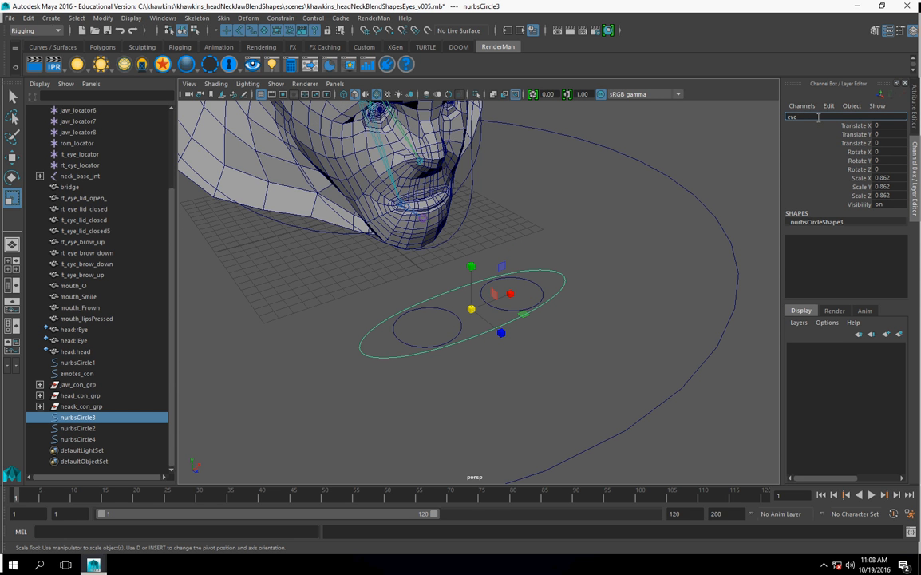
key(Return)
alt+drag(553, 349, 509, 359)
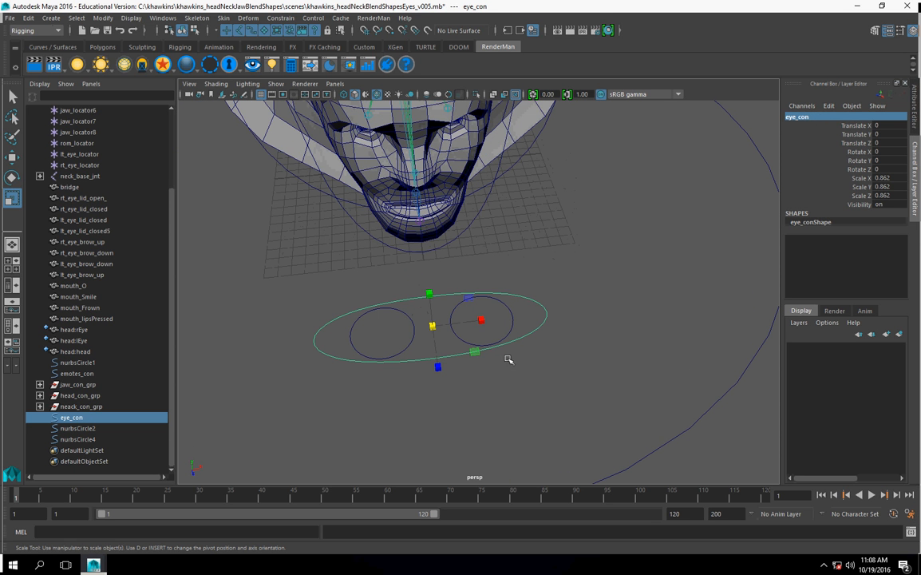
- Rename the small circle at negative X as rt_eye_con and its mirrored copy as lt_eye_con
click(410, 345)
double_click(807, 117)
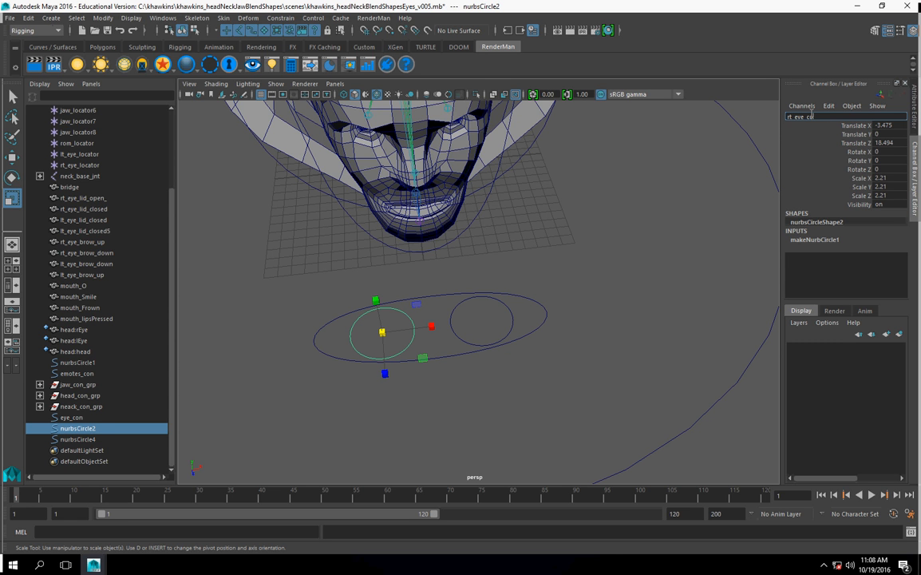
text(rt_eye_con)
key(Return)
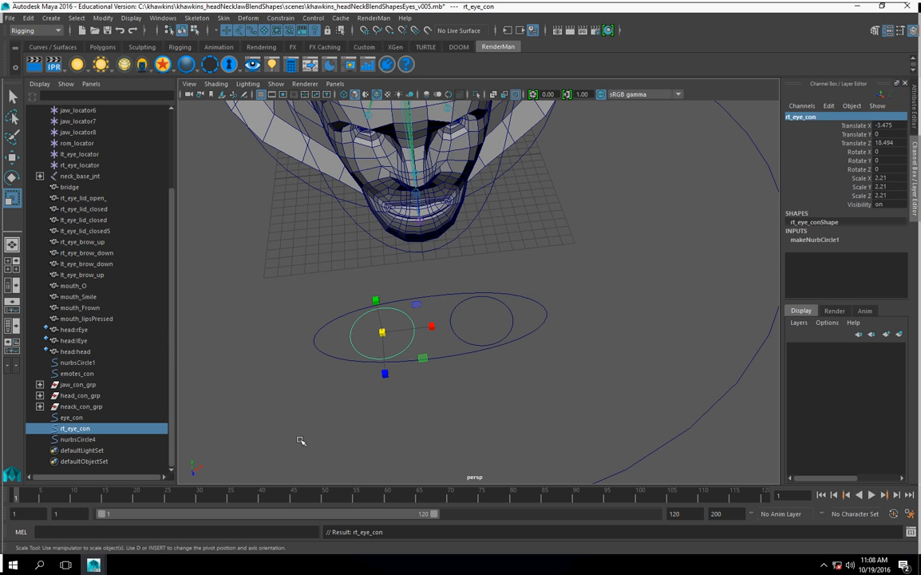
click(462, 340)
double_click(805, 117)
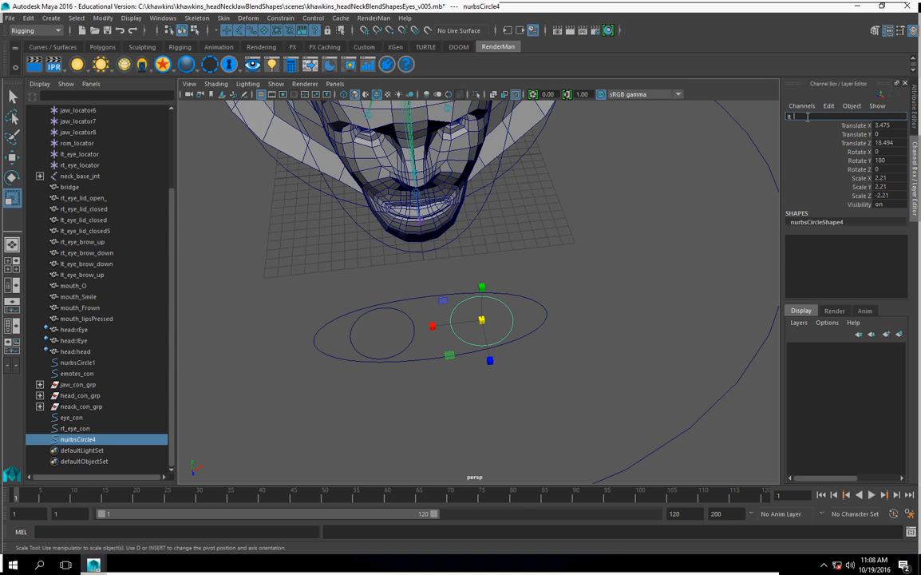
text(lt_eye_con)
key(Return)
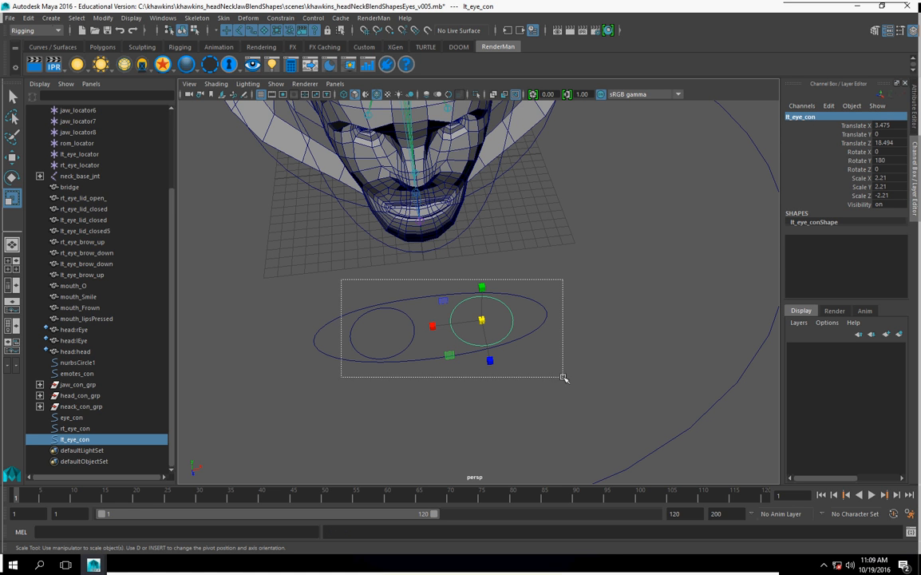
- Delete the history of eye_con, rt_eye_con and lt_eye_con together and freeze their transformations
drag(525, 363, 284, 251)
click(29, 18)
mouse_move(91, 150)
click(188, 156)
click(103, 17)
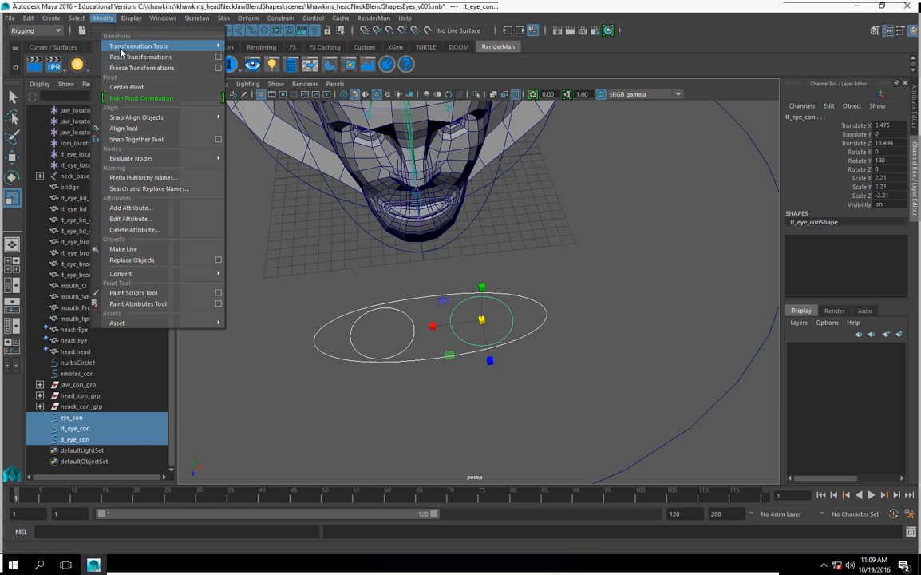
click(112, 67)
alt+drag(472, 285, 521, 324)
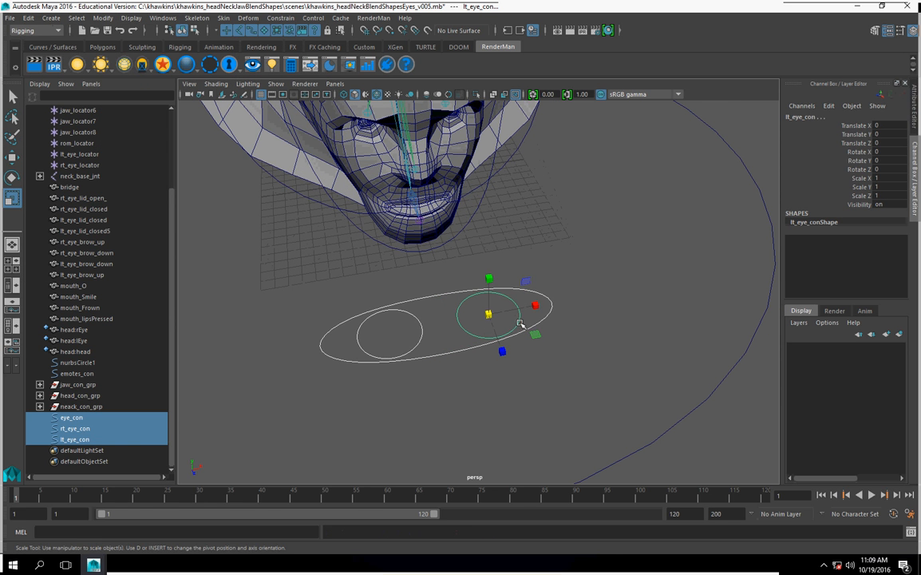
- Parent rt_eye_con and lt_eye_con under eye_con
click(473, 369)
click(419, 329)
shift+click(467, 331)
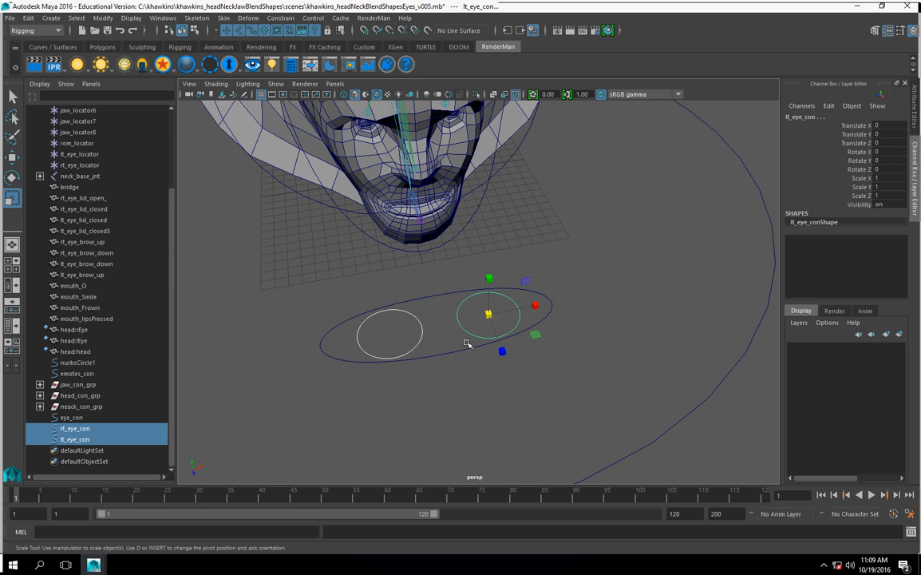
shift+click(467, 349)
key(p)
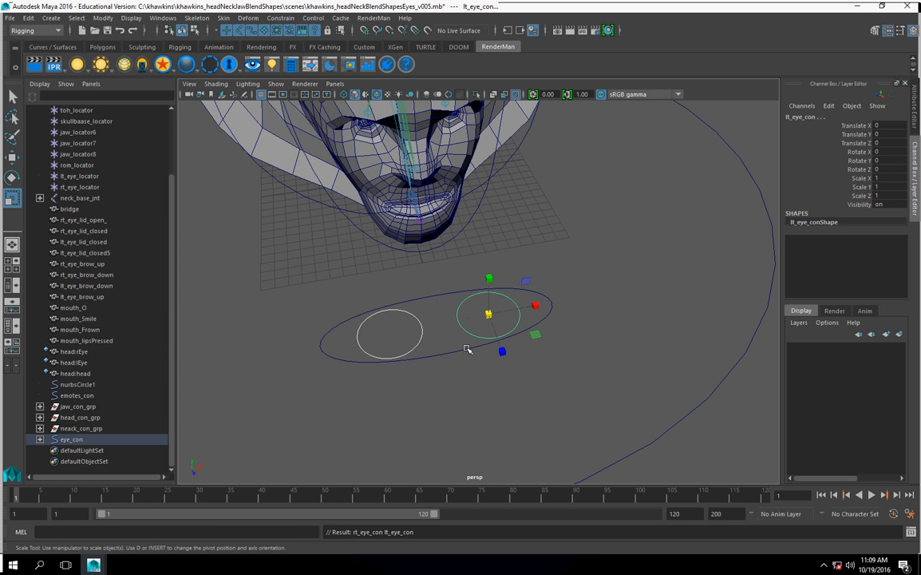
- Set eye_con's Rotate X to 90 to stand the controls upright, and freeze its transformations
click(859, 152)
key(e)
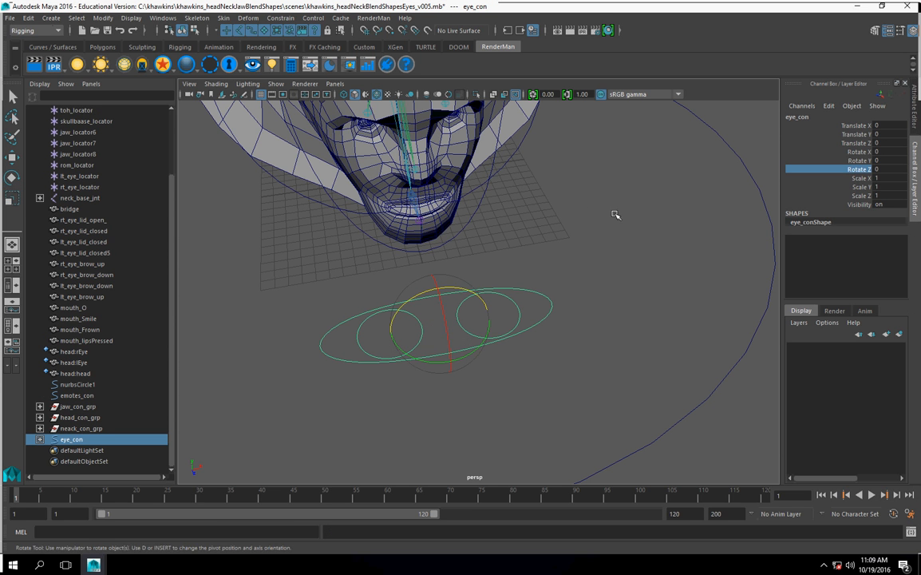
middle_drag(580, 192, 483, 154)
click(903, 152)
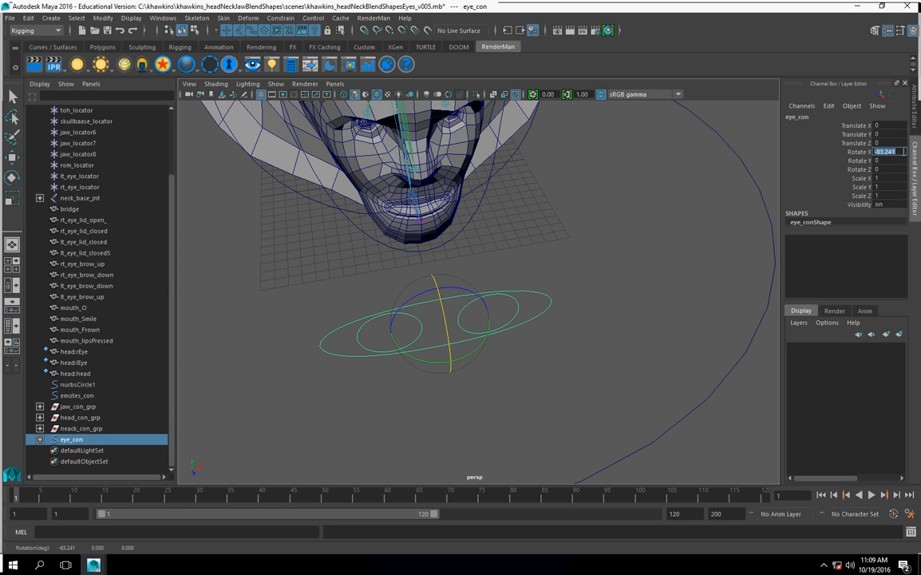
key(Return)
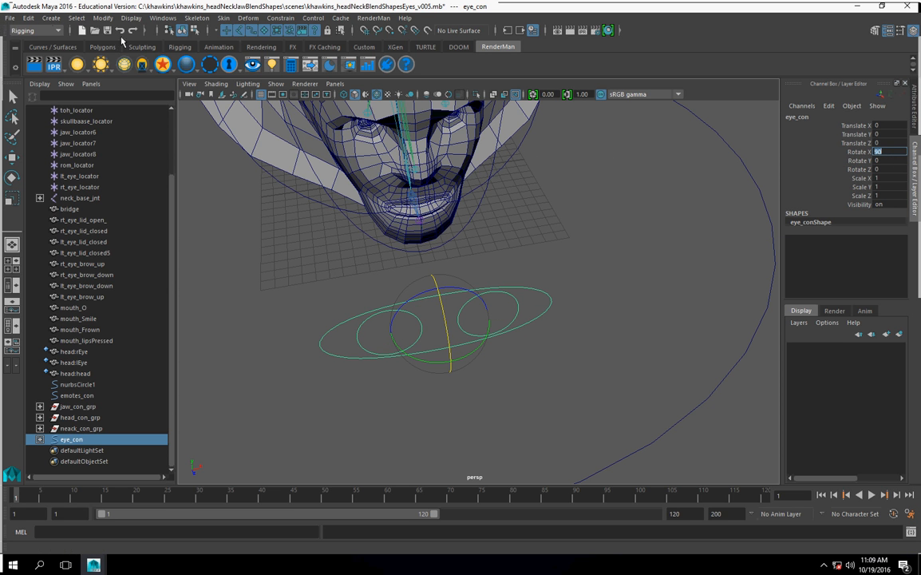
click(103, 17)
click(133, 68)
- Raise eye_con along Y in front of the face at eye level and group it
alt+drag(383, 296, 313, 325)
click(14, 158)
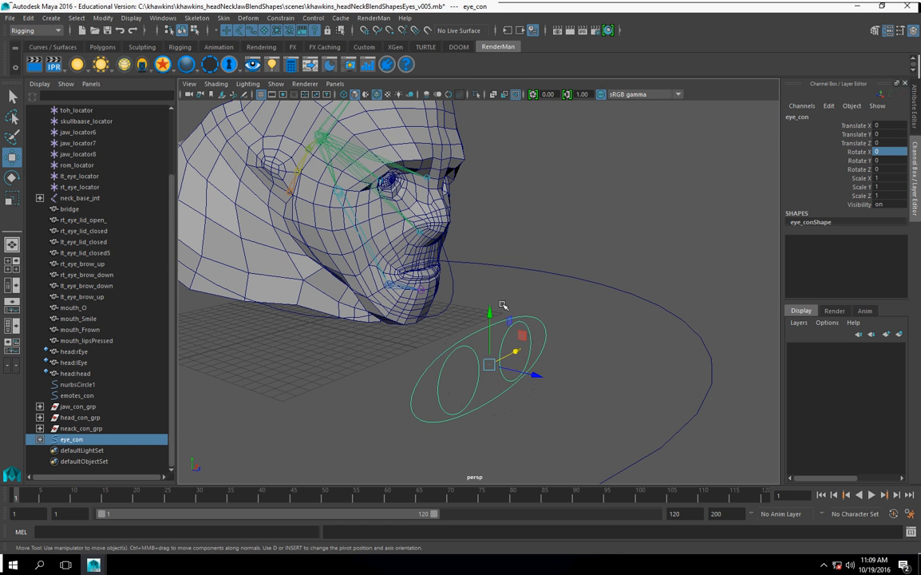
drag(489, 312, 506, 80)
alt+drag(565, 261, 411, 269)
alt+middle_drag(479, 271, 529, 357)
alt+drag(529, 358, 555, 355)
drag(438, 207, 552, 329)
key(ctrl+g)
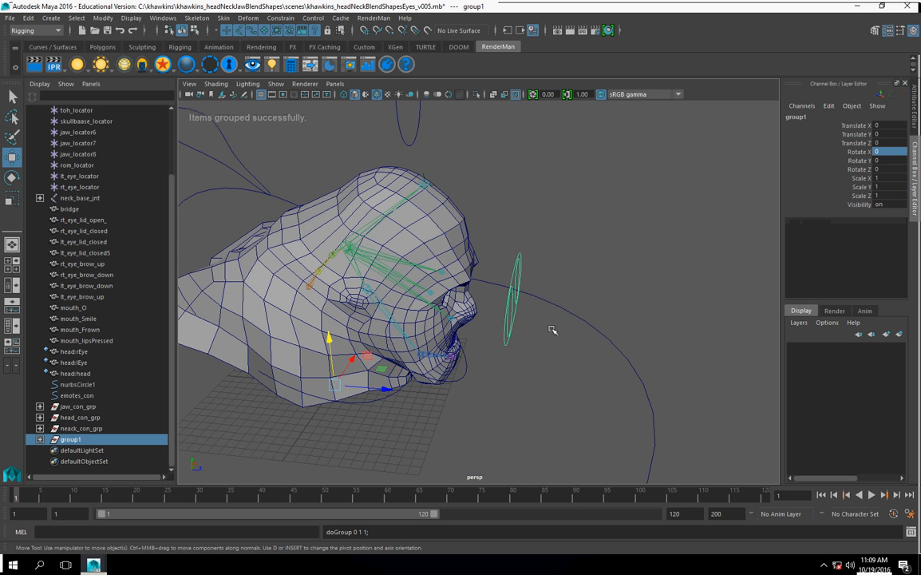
- Snap the pivot of the eye control group onto the joint at the top of the head
alt+drag(519, 381, 505, 376)
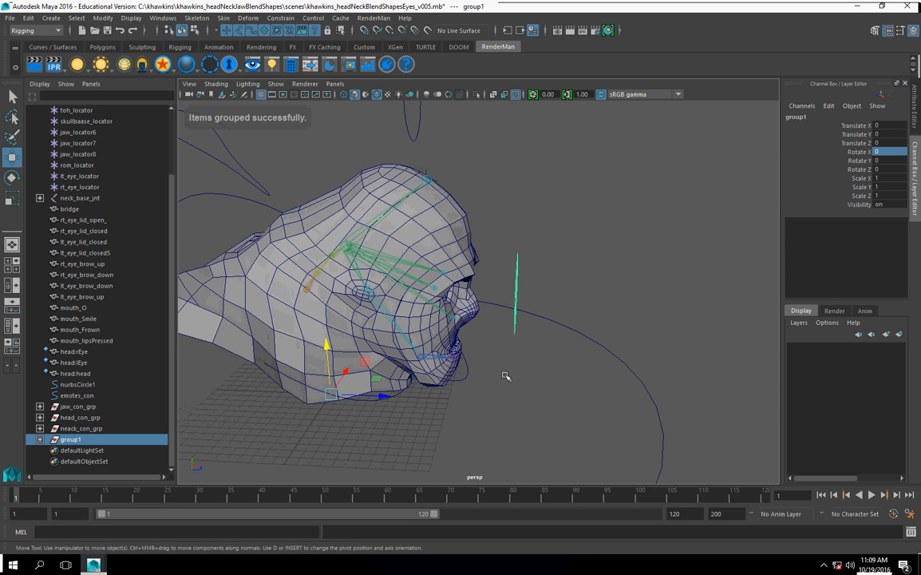
key(d)
key(v)
drag(331, 393, 428, 178)
alt+drag(467, 220, 399, 284)
alt+right_drag(400, 284, 438, 317)
alt+drag(438, 317, 511, 263)
drag(446, 194, 391, 206)
alt+right_drag(439, 257, 403, 264)
alt+drag(403, 264, 482, 275)
key(d)
alt+drag(407, 315, 586, 323)
alt+drag(518, 232, 483, 274)
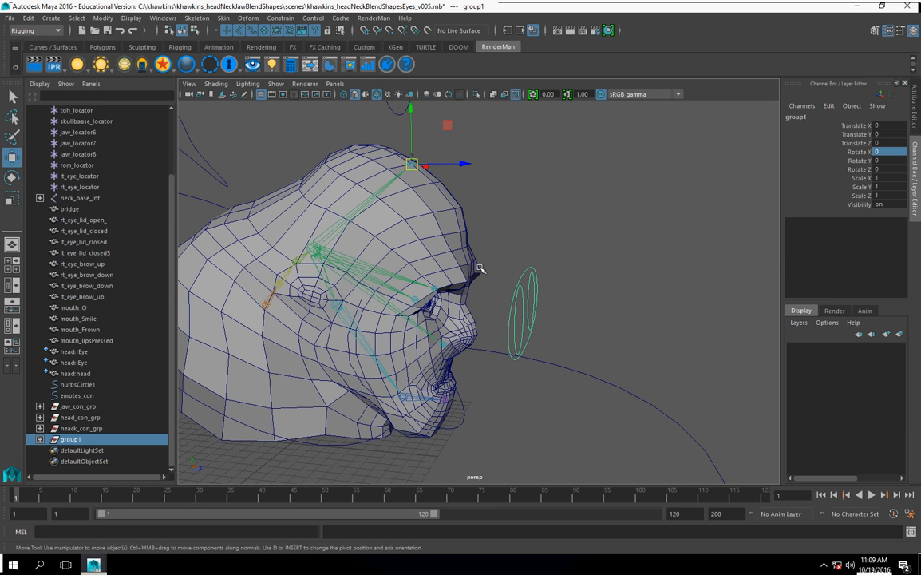
- Rename the eye control group as eye_con_grp
click(467, 189)
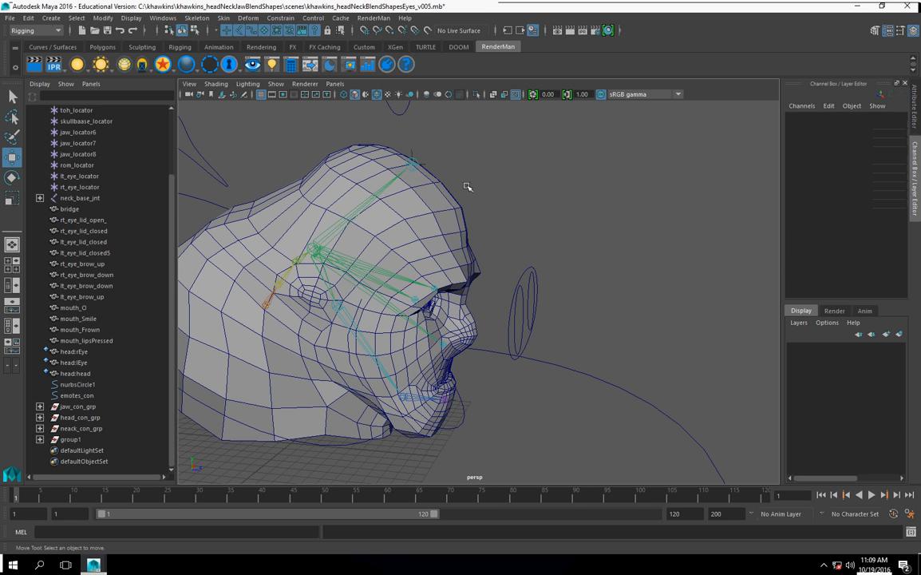
click(80, 439)
double_click(798, 118)
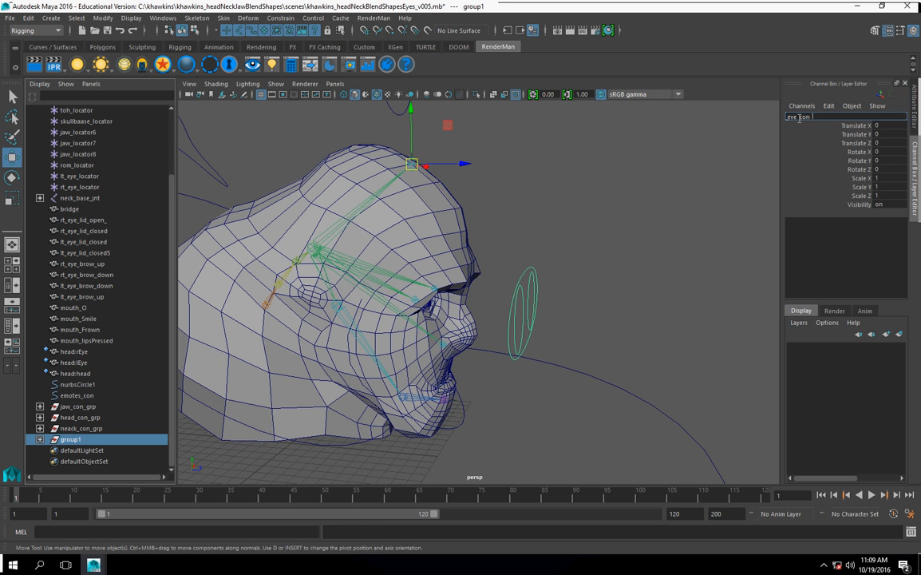
text(eye_con_grp)
key(Return)
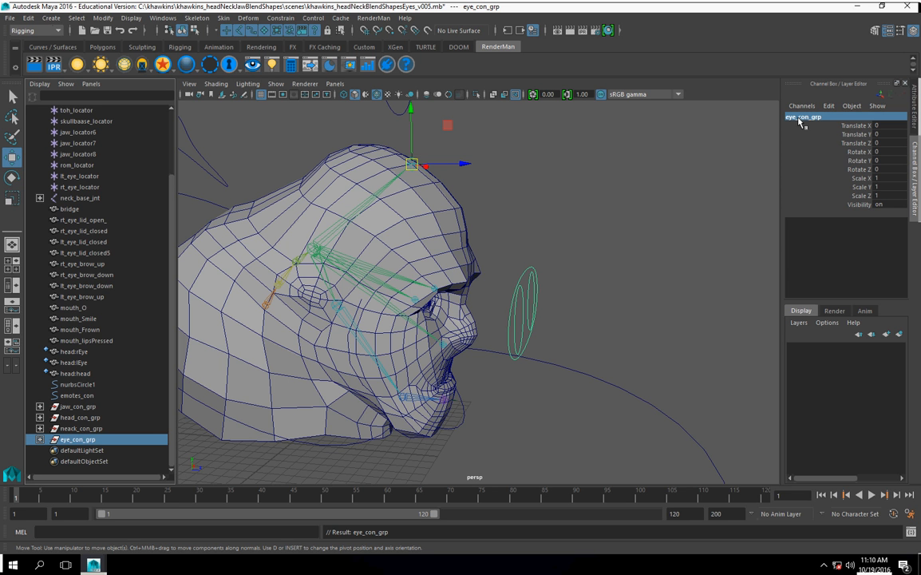
- Parent-constrain eye_con_grp to the top-of-head joint TOH_jnt
alt+drag(588, 227, 547, 238)
click(379, 385)
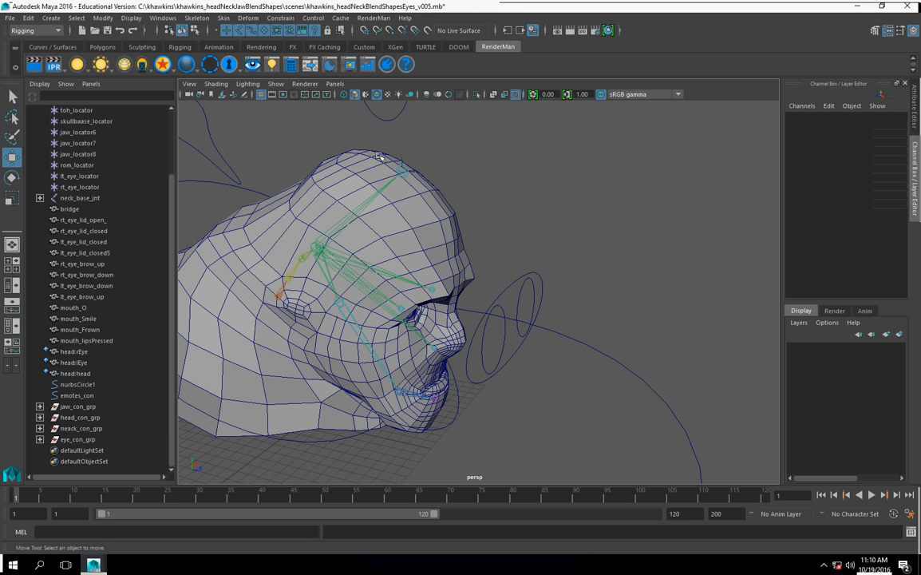
click(399, 169)
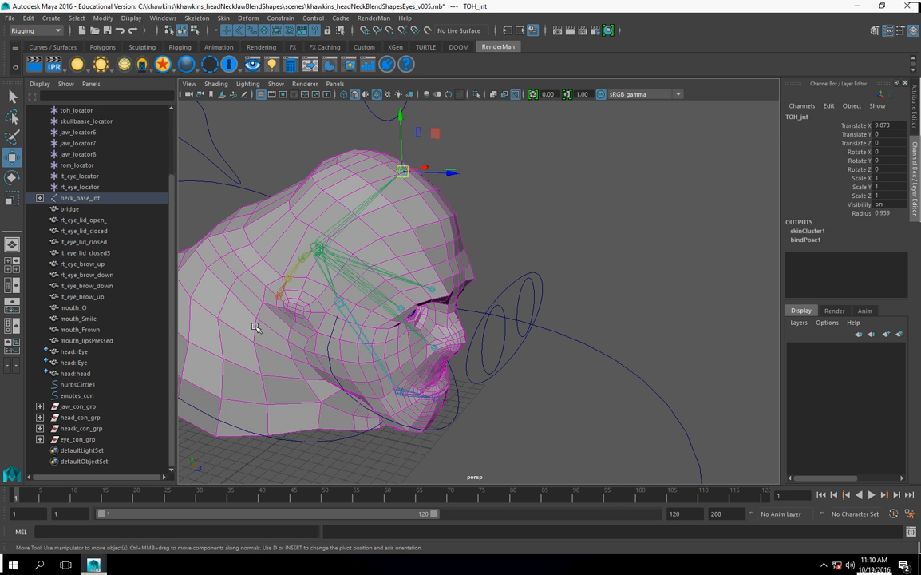
click(79, 440)
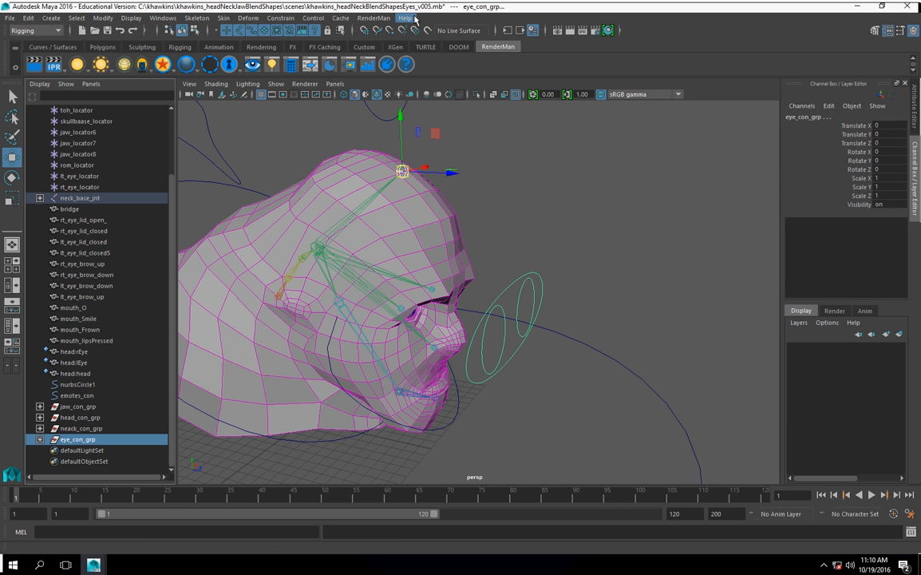
click(281, 18)
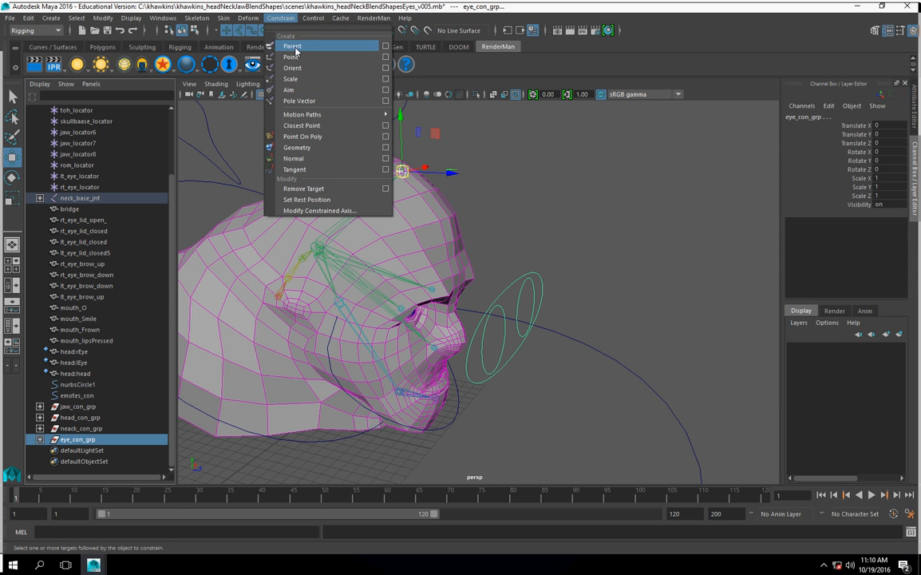
click(295, 48)
- Rotate head_con to test whether the eye controls follow the head, and undo the rotation
scroll(546, 345, down, 5)
alt+drag(546, 346, 529, 308)
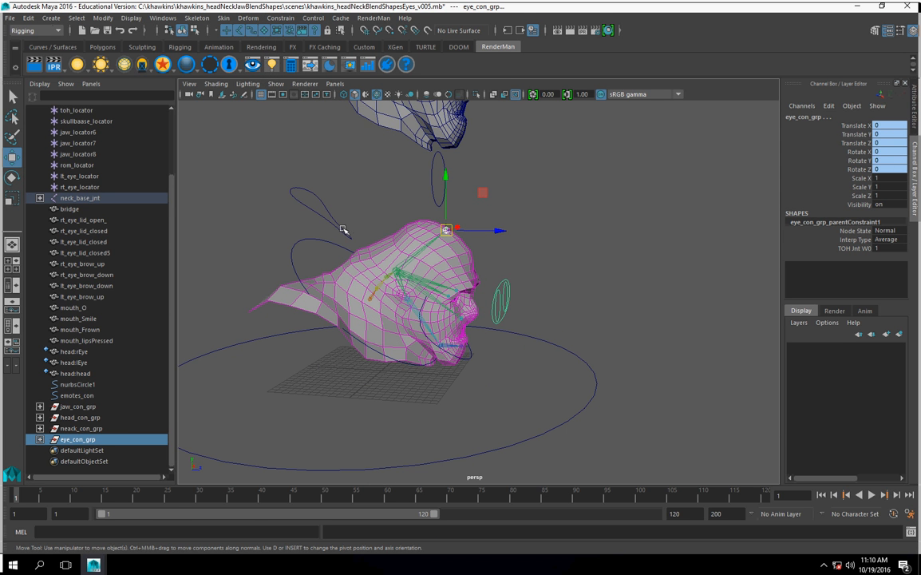
click(344, 230)
click(14, 179)
drag(377, 225, 479, 290)
key(ctrl+z)
- Aim-constrain the right eyeball head:rEye to the rt_eye_con control curve
scroll(553, 303, up, 5)
alt+drag(588, 323, 601, 278)
scroll(502, 314, up, 5)
alt+middle_drag(569, 284, 578, 300)
scroll(578, 300, down, 5)
alt+drag(578, 300, 598, 306)
scroll(594, 310, up, 3)
scroll(590, 311, up, 2)
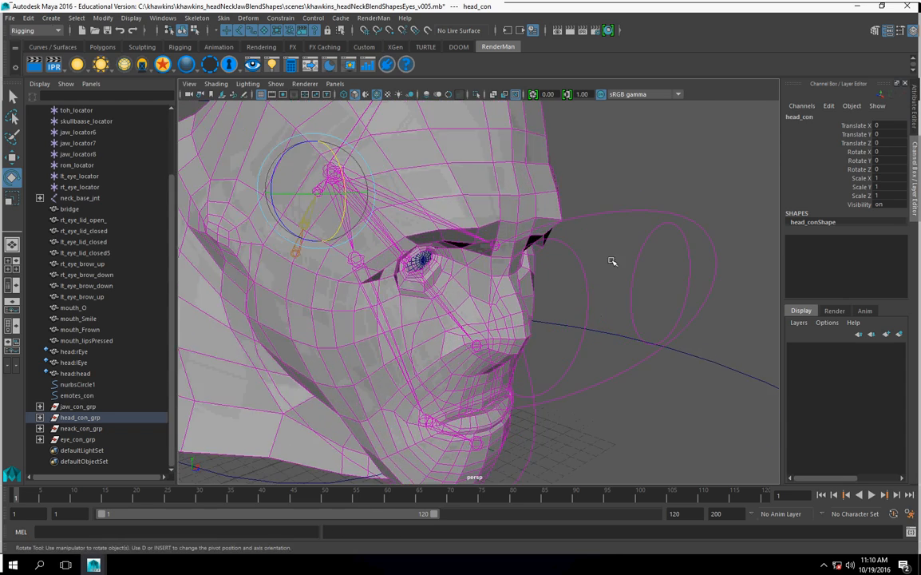
click(612, 261)
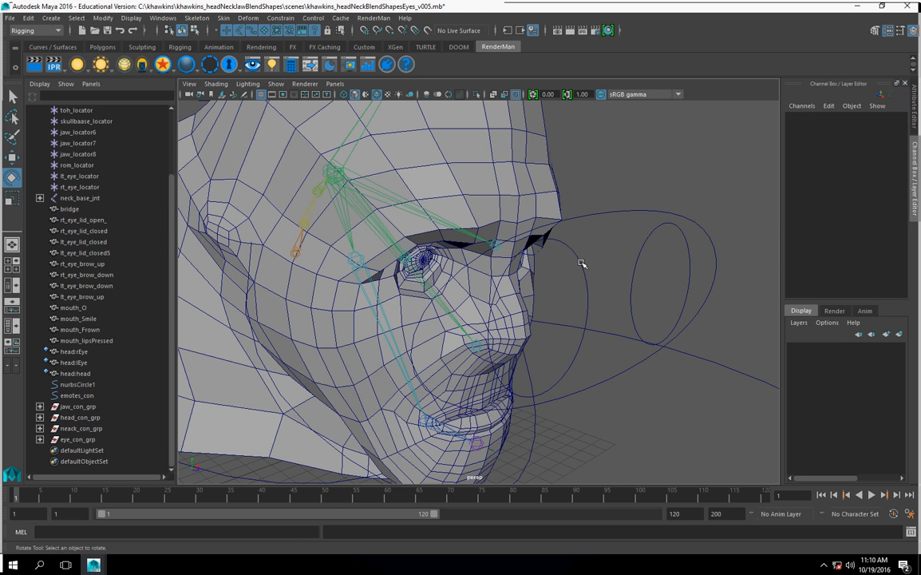
click(582, 263)
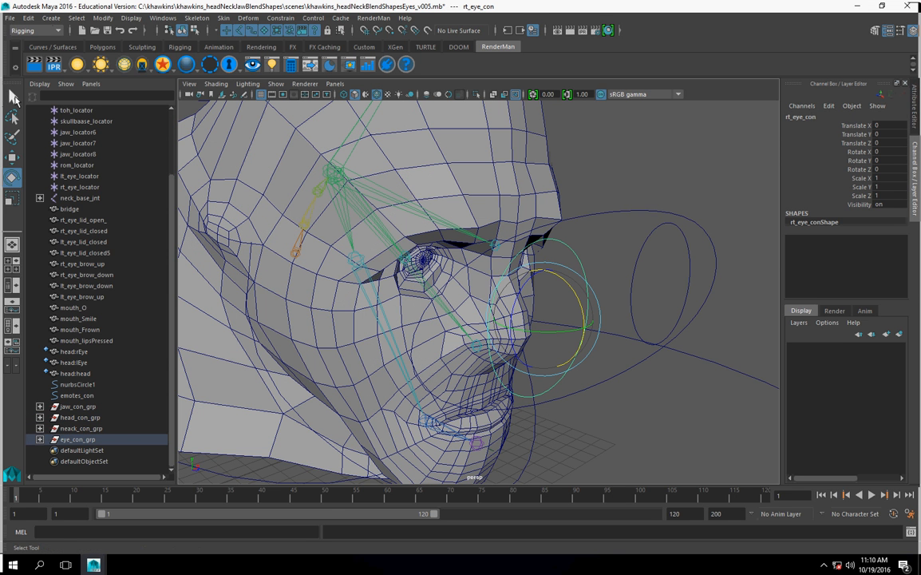
key(q)
click(431, 260)
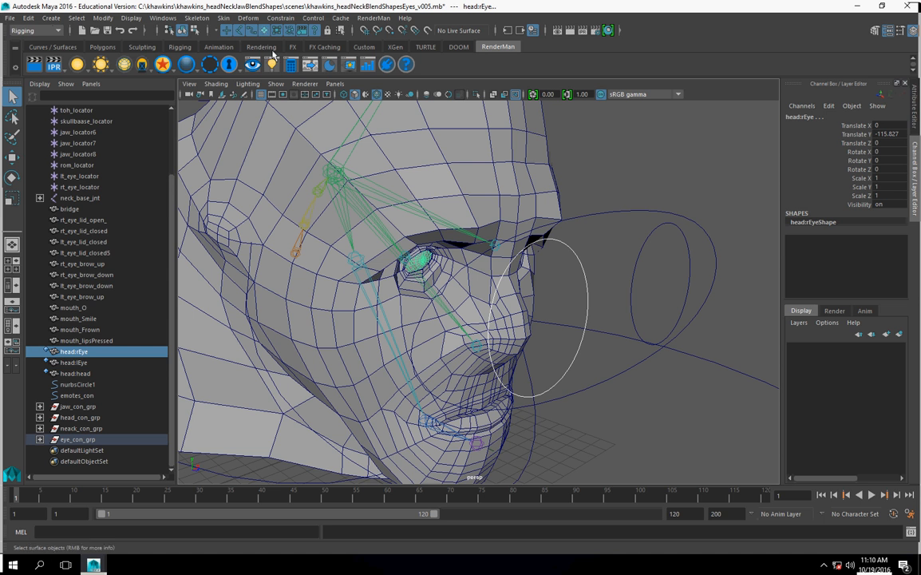
click(280, 17)
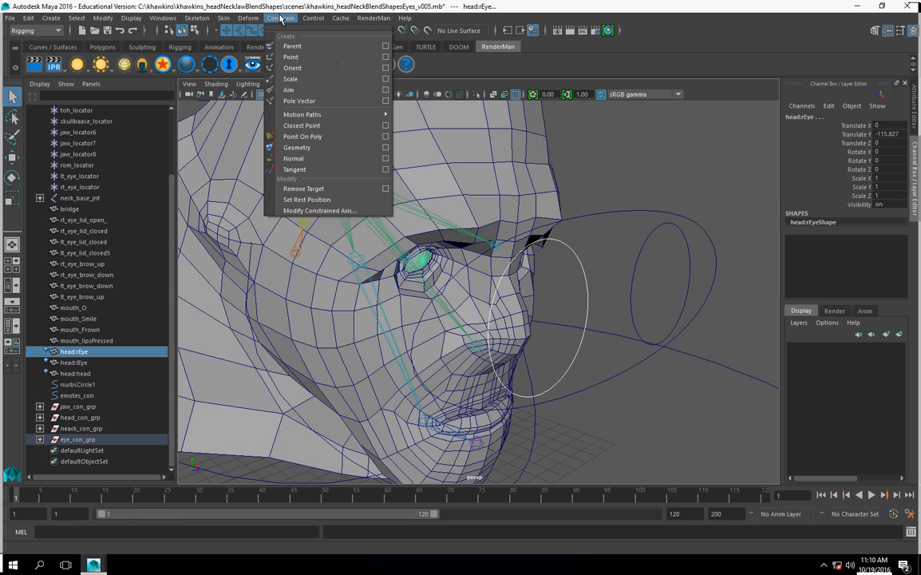
click(386, 92)
click(443, 302)
- Aim-constrain the left eyeball head:lEye to the lt_eye_con control curve
alt+drag(456, 306, 653, 244)
click(661, 216)
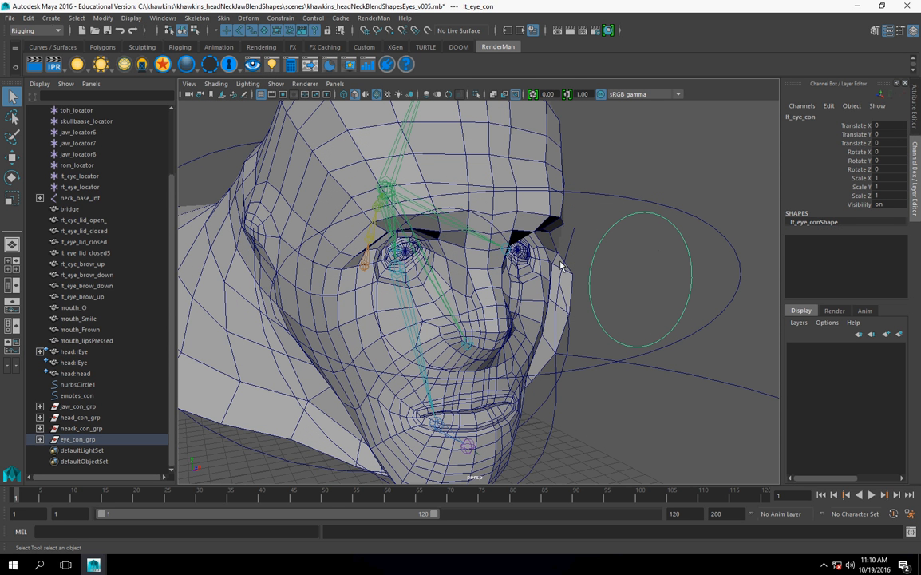
shift+click(520, 253)
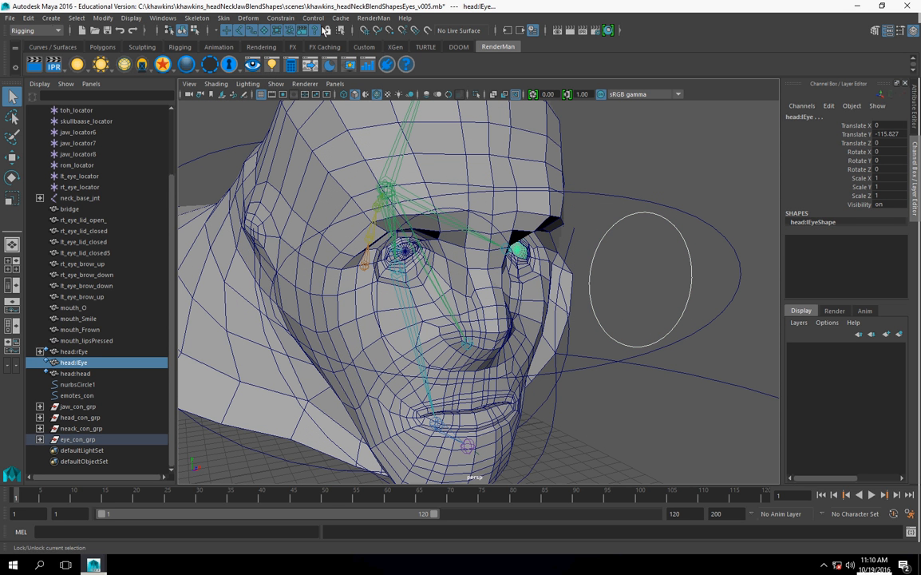
click(281, 18)
click(304, 95)
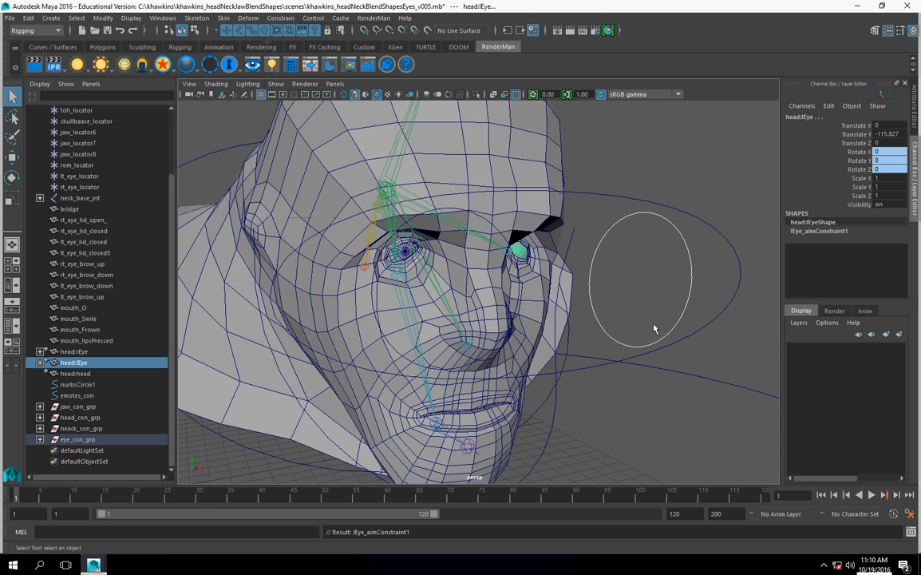
- Move the main eye_con control to test whether both eyeballs follow it, and undo the movement
alt+right_drag(656, 321, 615, 317)
alt+drag(615, 317, 601, 317)
click(582, 241)
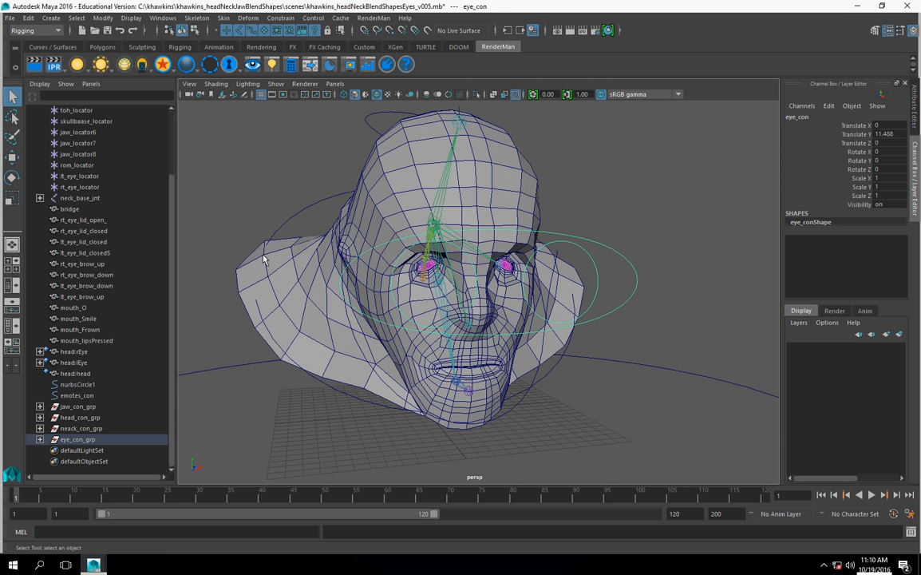
click(12, 157)
alt+drag(456, 282, 482, 282)
drag(485, 243, 512, 285)
key(ctrl+z)
key(ctrl+z)
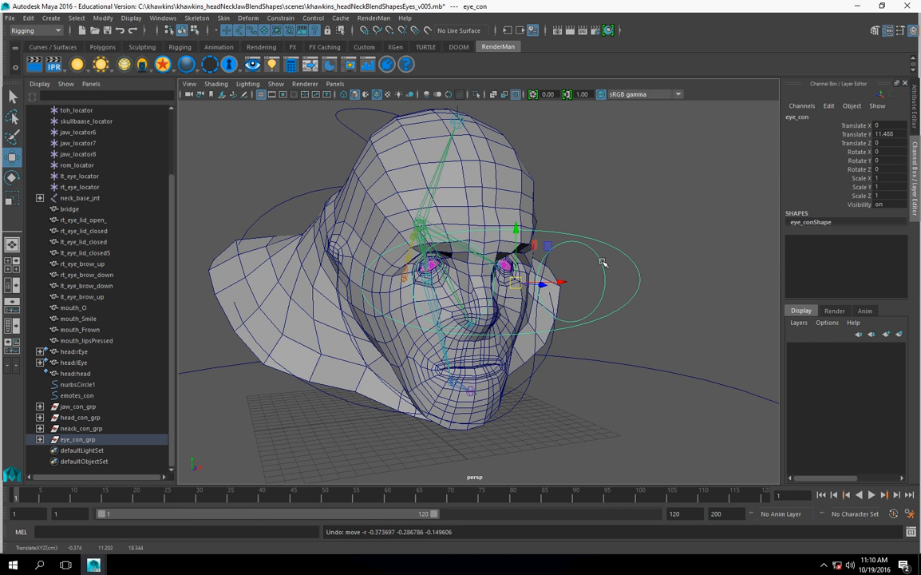
- Move an individual eye control to test its eyeball's aim, undo the movement, and select rt_eye_con
click(601, 259)
drag(571, 282, 510, 295)
key(ctrl+z)
click(493, 295)
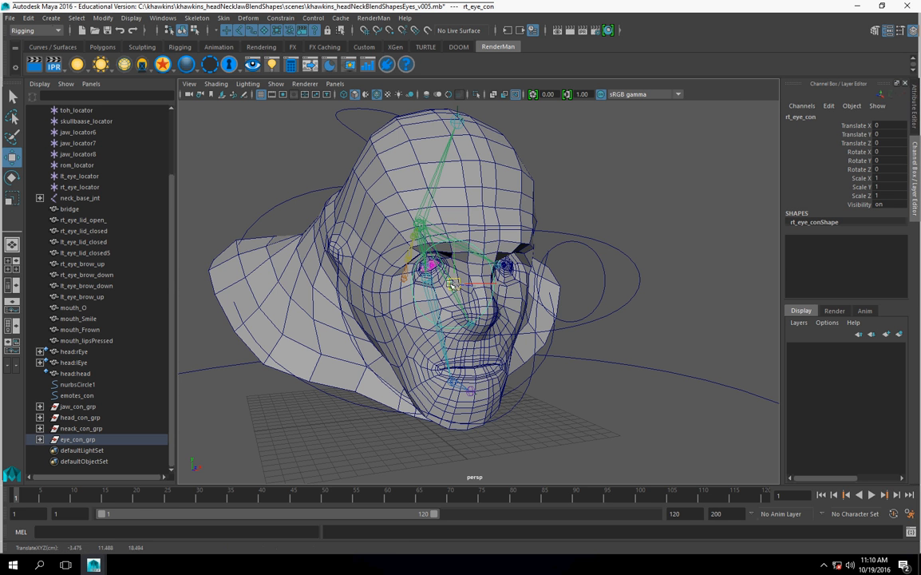
- Place the right eyeball head:rEye in a group of its own
alt+drag(420, 257, 457, 268)
scroll(553, 284, down, 3)
scroll(519, 285, up, 10)
scroll(517, 285, down, 5)
scroll(457, 268, up, 5)
scroll(457, 268, up, 5)
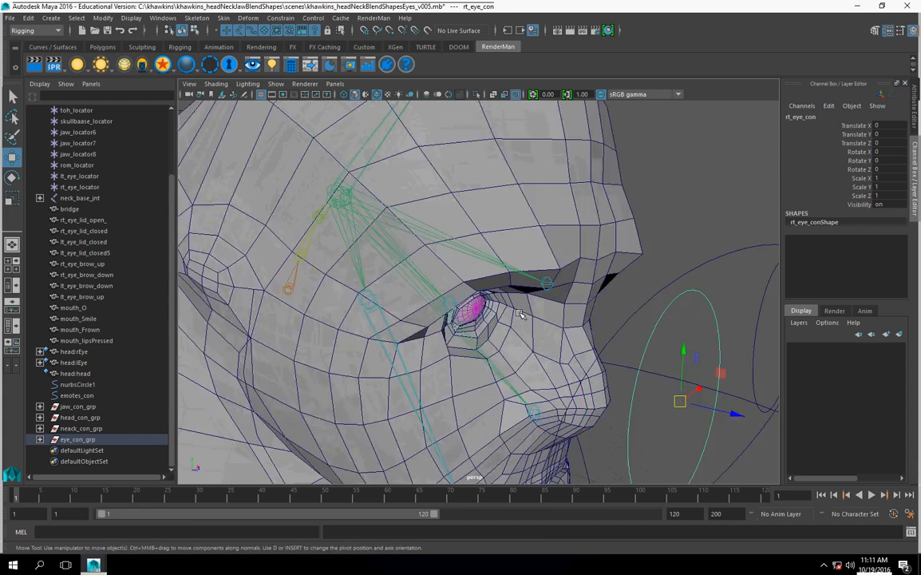
click(482, 320)
alt+drag(410, 328, 456, 318)
key(ctrl+g)
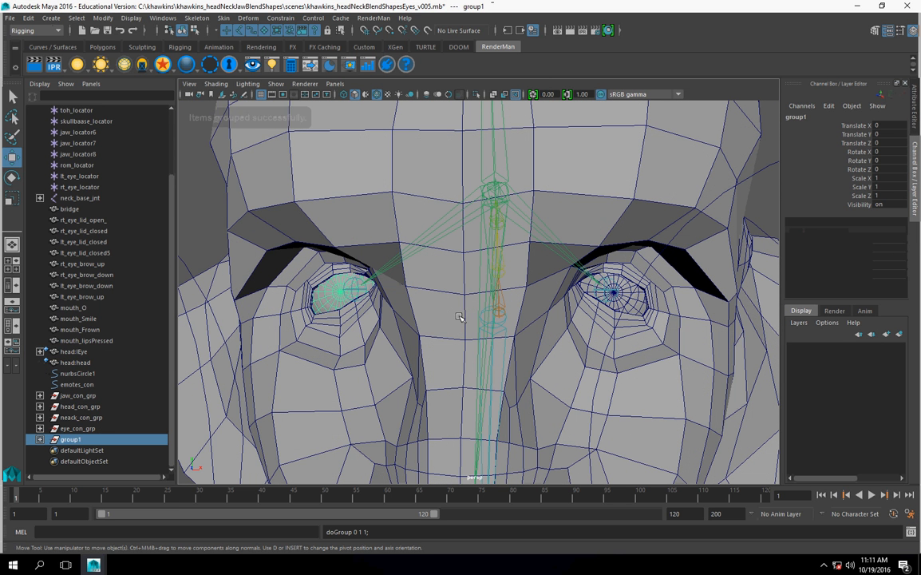
- Rename the new eyeball group as lt_eye_grp
click(798, 117)
text(lt_eye)
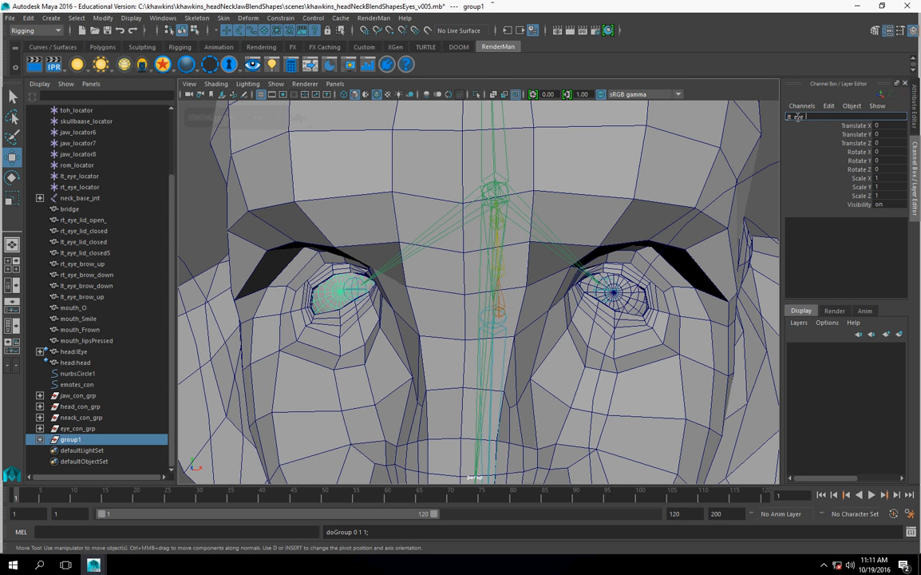
text(_grp)
key(Return)
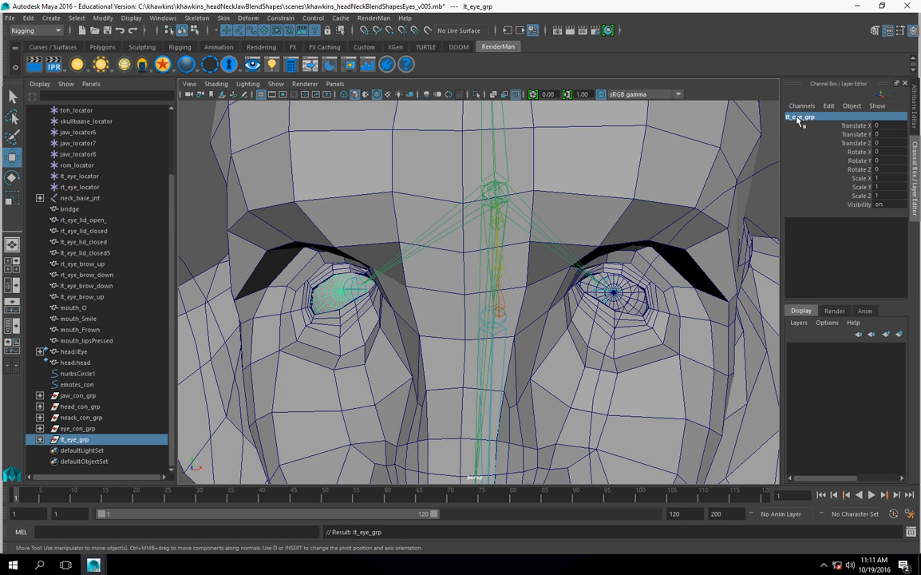
- Correct the right eyeball group's name to rt_eye_grp
click(799, 116)
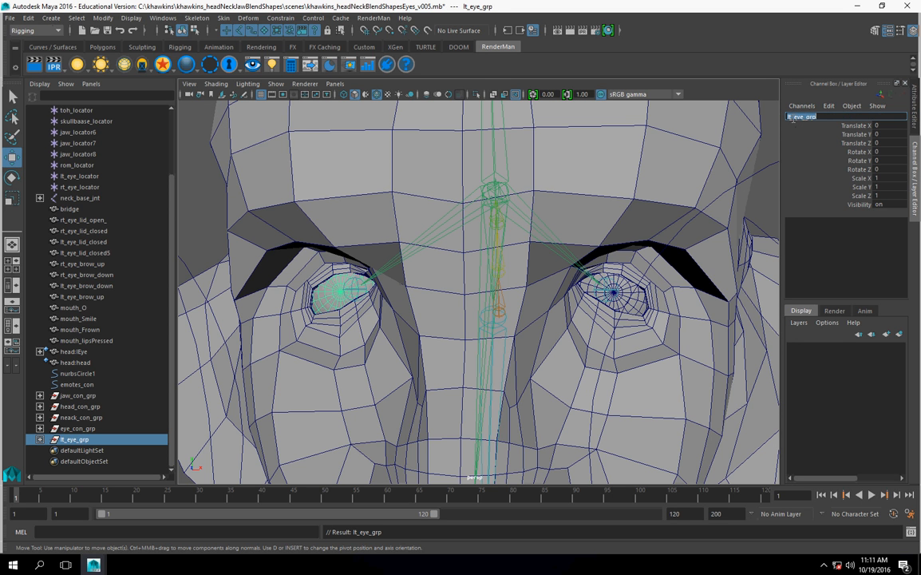
text(rt)
key(Return)
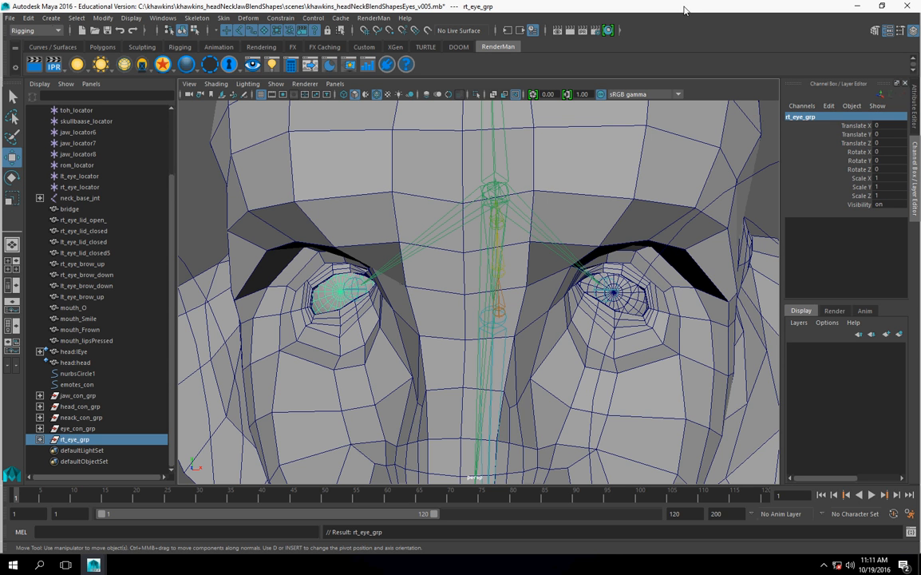
- Try to rename the left eyeball head:lEye directly with a name starting with rt_eye_
click(637, 305)
click(813, 117)
text(r)
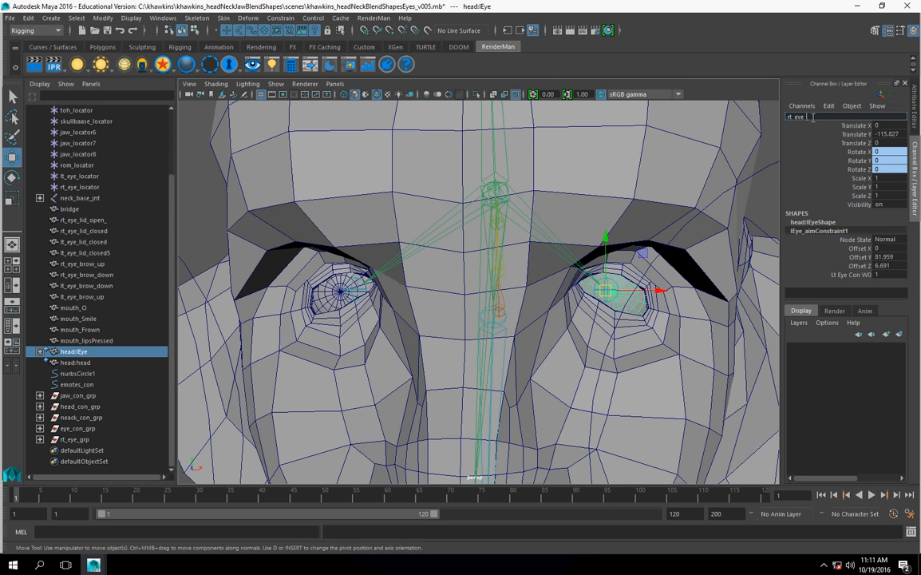
key(Return)
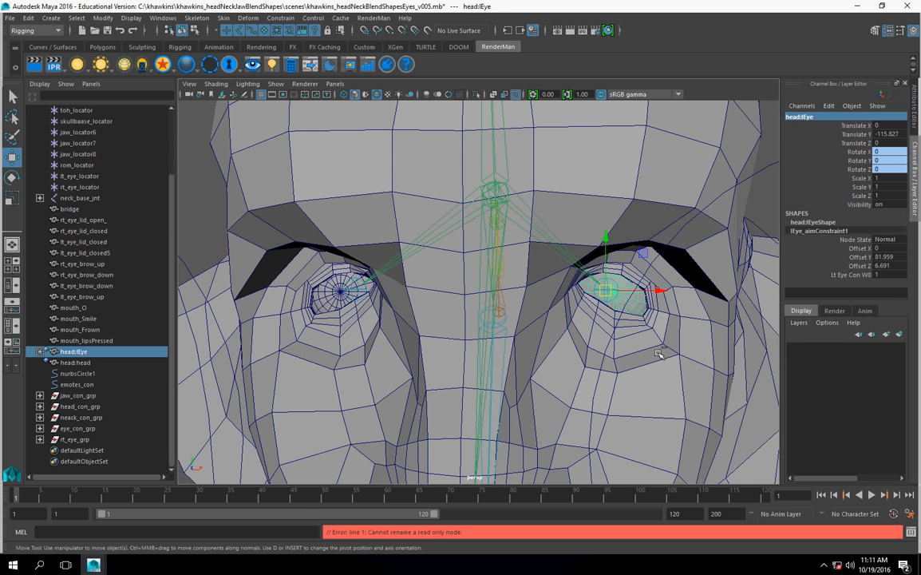
- Group the left eyeball head:lEye on its own and rename the group as lt_eye_grp
key(ctrl+g)
click(803, 119)
text(r)
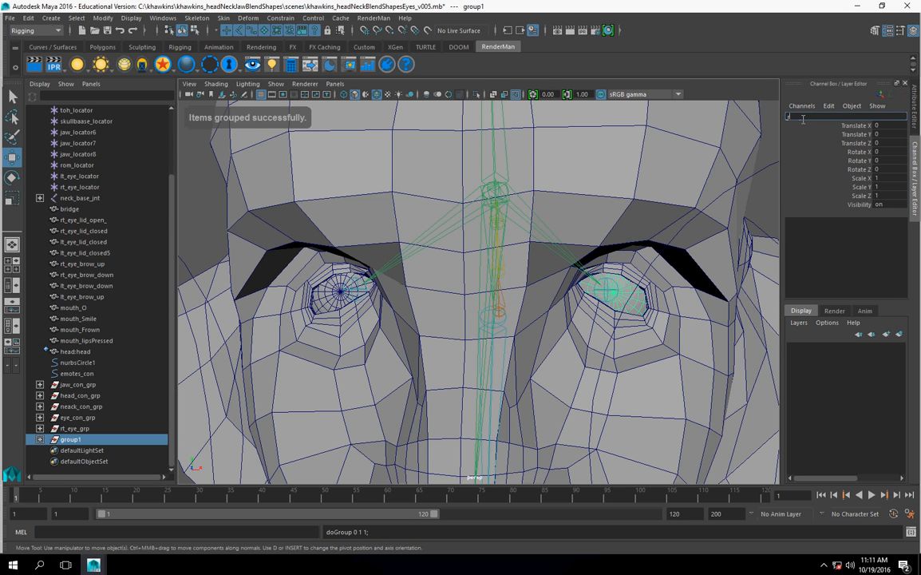
text(t_eye_gr)
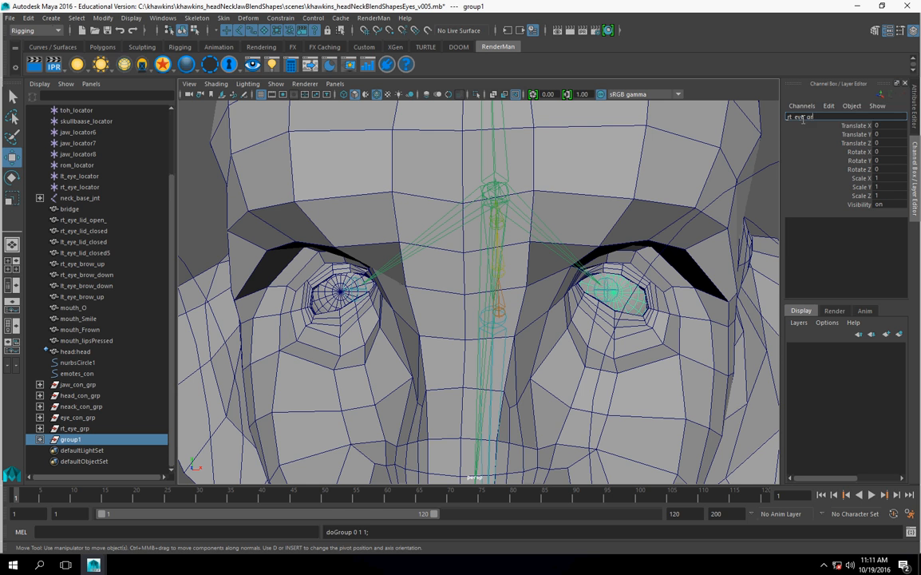
key(Return)
click(803, 119)
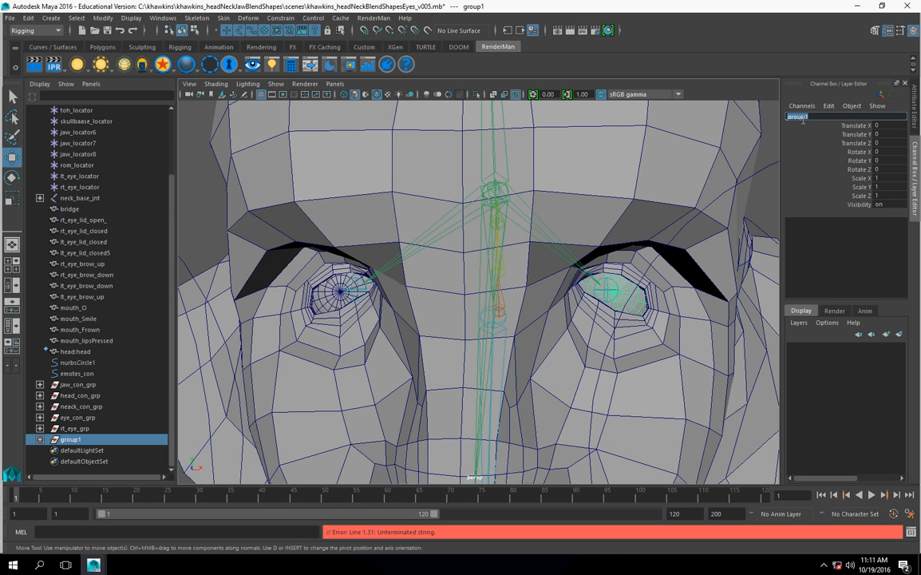
text(rt)
key(Return)
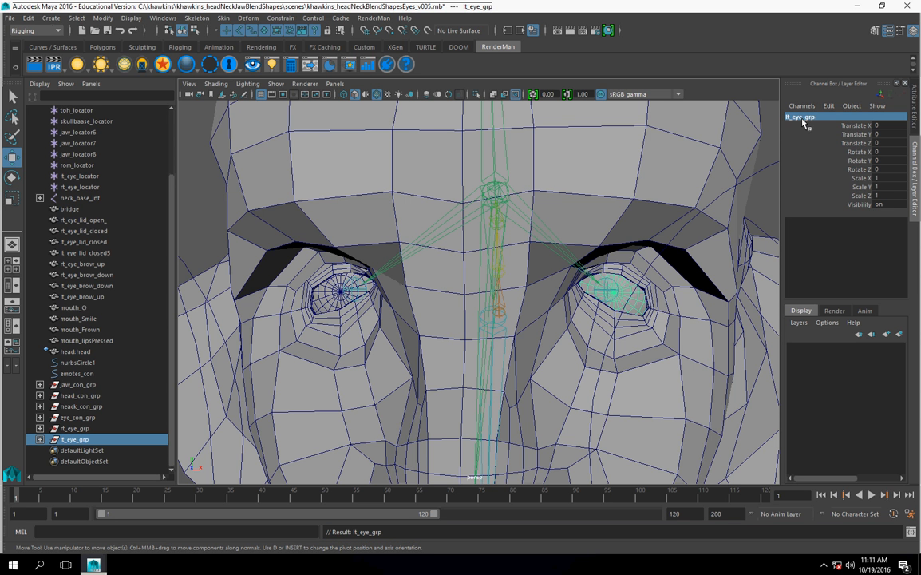
- Center the pivots of rt_eye_grp and lt_eye_grp on their eyeballs
alt+right_drag(683, 207, 384, 376)
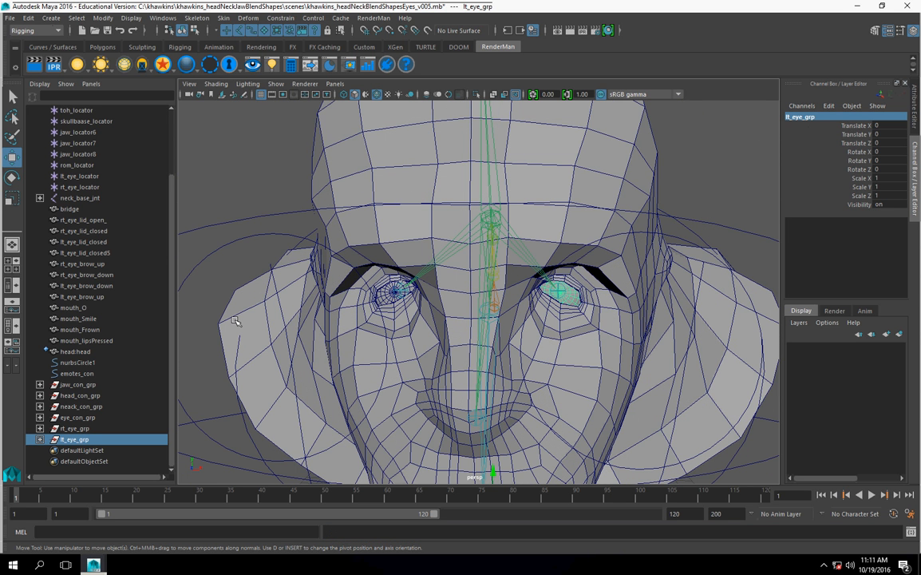
ctrl+click(74, 429)
alt+drag(390, 215, 426, 228)
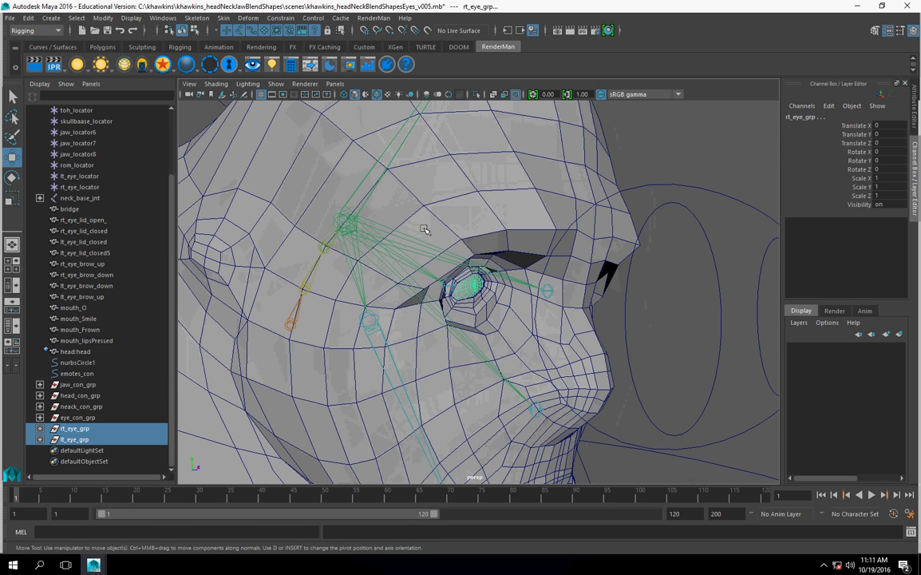
click(103, 17)
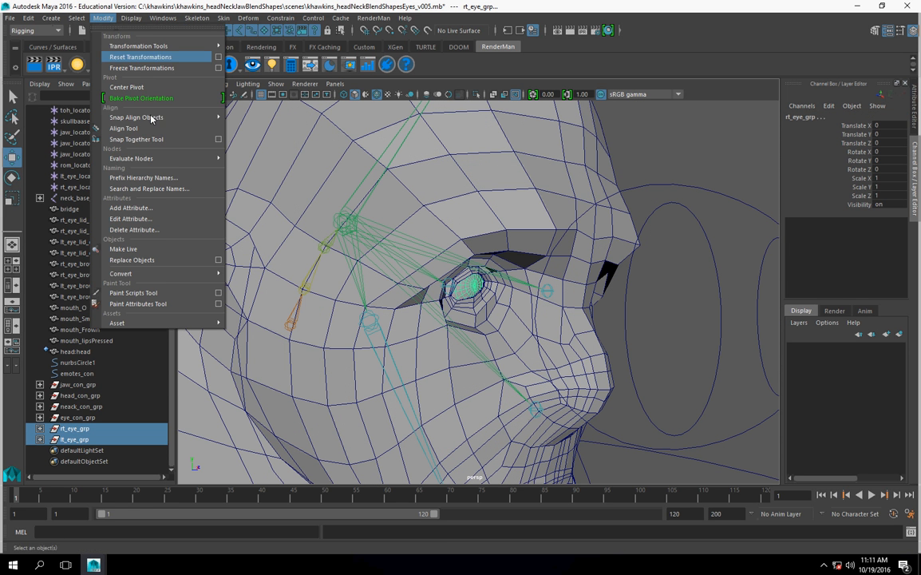
click(150, 87)
alt+drag(583, 353, 611, 311)
- Parent-constrain rt_eye_grp to the right eye joint rt_eye_jnt
click(12, 96)
alt+drag(321, 210, 461, 284)
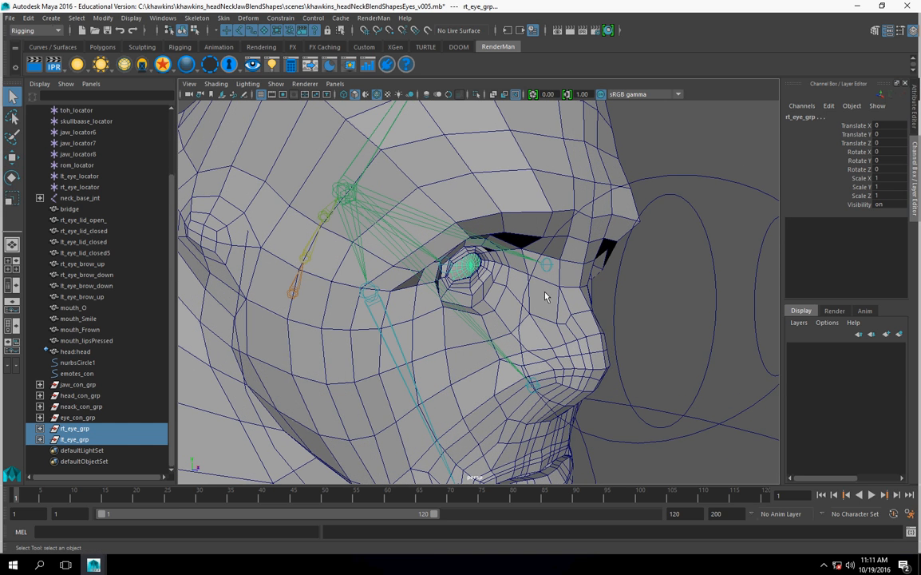
click(655, 306)
drag(405, 231, 473, 281)
alt+drag(504, 300, 463, 353)
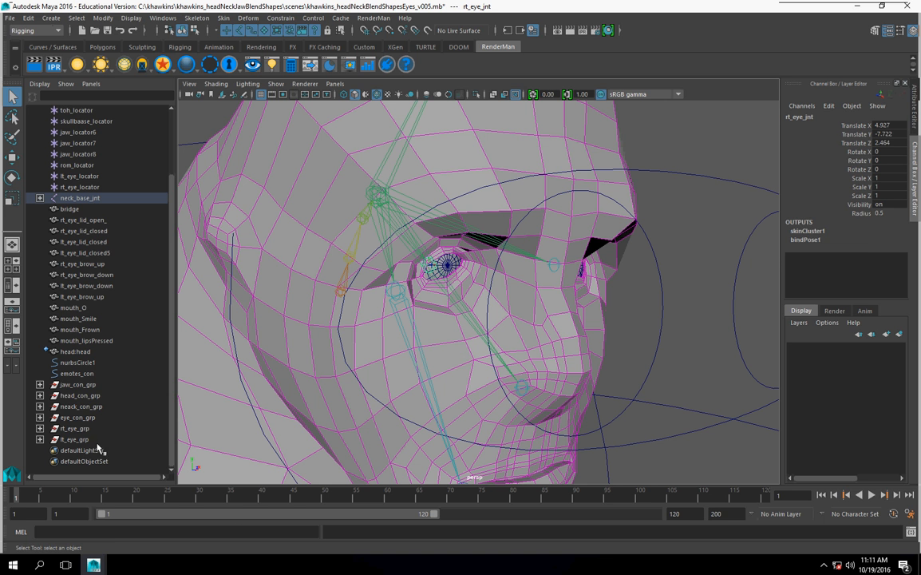
ctrl+click(75, 428)
click(281, 18)
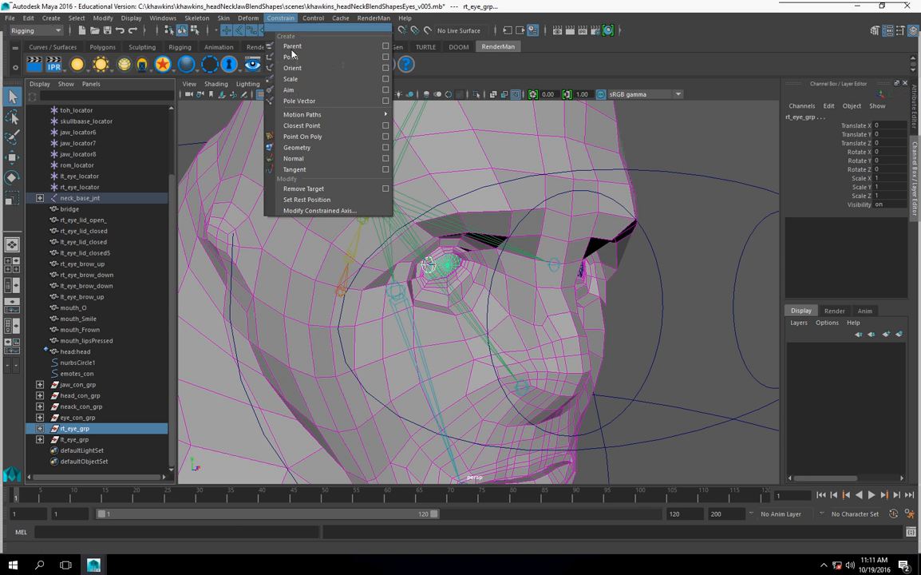
click(292, 45)
- Parent-constrain lt_eye_grp to the left eye joint
alt+drag(360, 127, 575, 302)
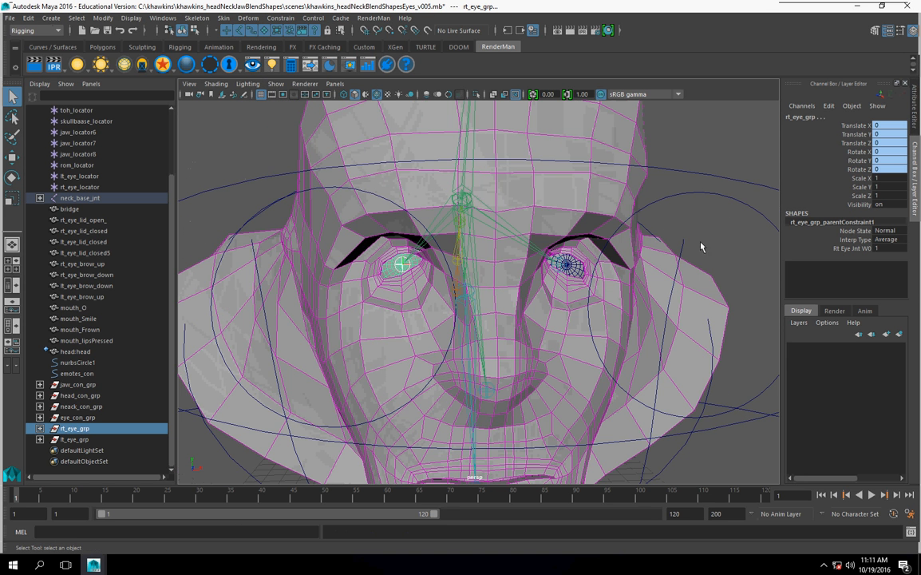
click(187, 430)
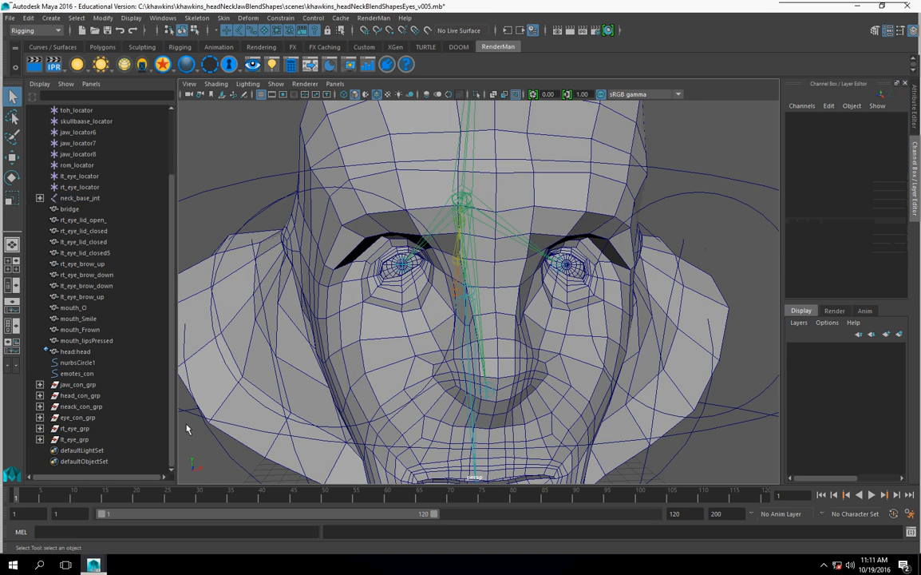
click(564, 262)
click(77, 440)
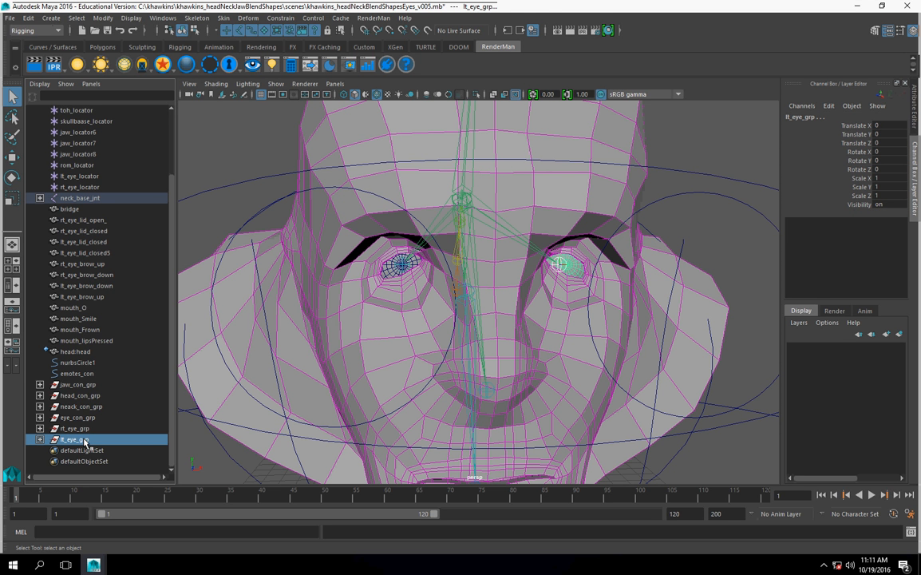
click(280, 17)
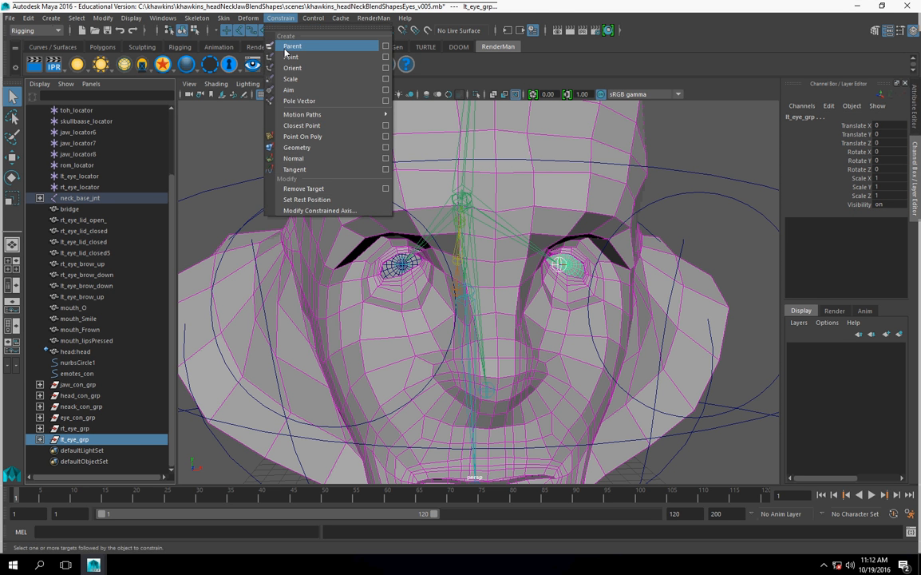
click(289, 45)
- Rotate head_con and the neck control to test whether the eyeballs follow, undoing each rotation
alt+drag(493, 211, 313, 206)
click(321, 178)
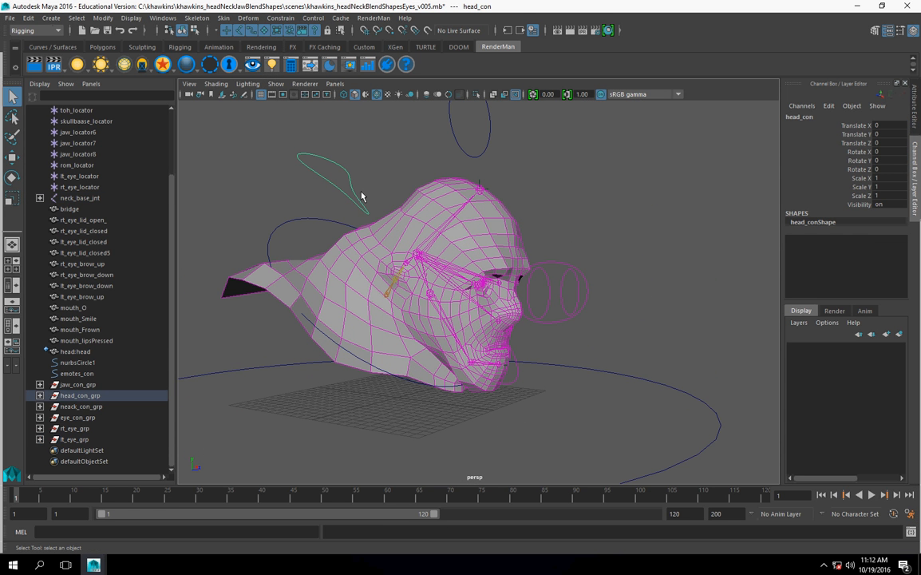
key(e)
drag(399, 222, 350, 238)
key(ctrl+z)
click(319, 219)
drag(419, 269, 416, 246)
key(ctrl+z)
- Select the large circle curve nurbsCircle1 around the base of the head
scroll(431, 288, down, 3)
alt+drag(446, 324, 431, 357)
click(420, 439)
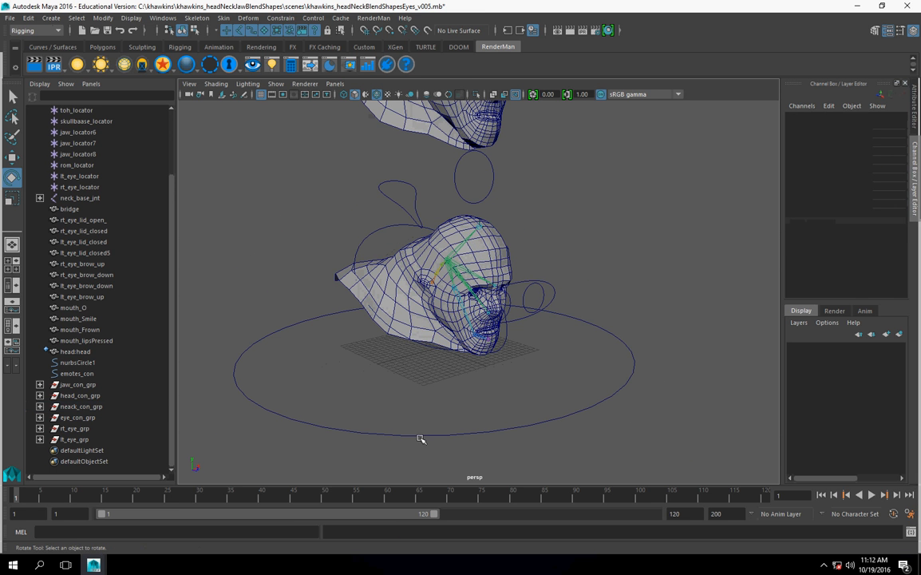
click(291, 418)
alt+middle_drag(402, 360, 438, 329)
scroll(438, 329, up, 2)
alt+drag(566, 307, 580, 319)
scroll(580, 319, up, 3)
- Save the scene as a new Maya Binary version with the file name ending in _v006
click(14, 20)
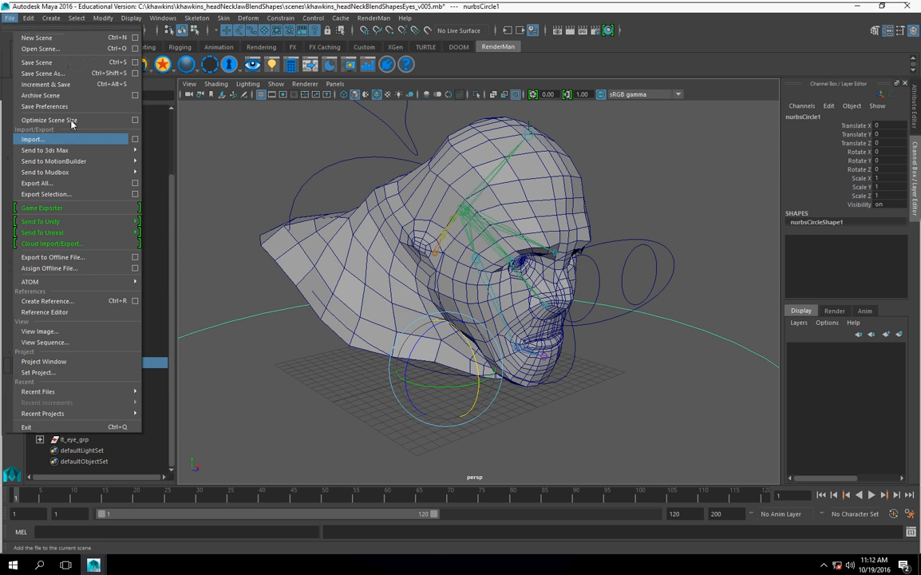
click(48, 72)
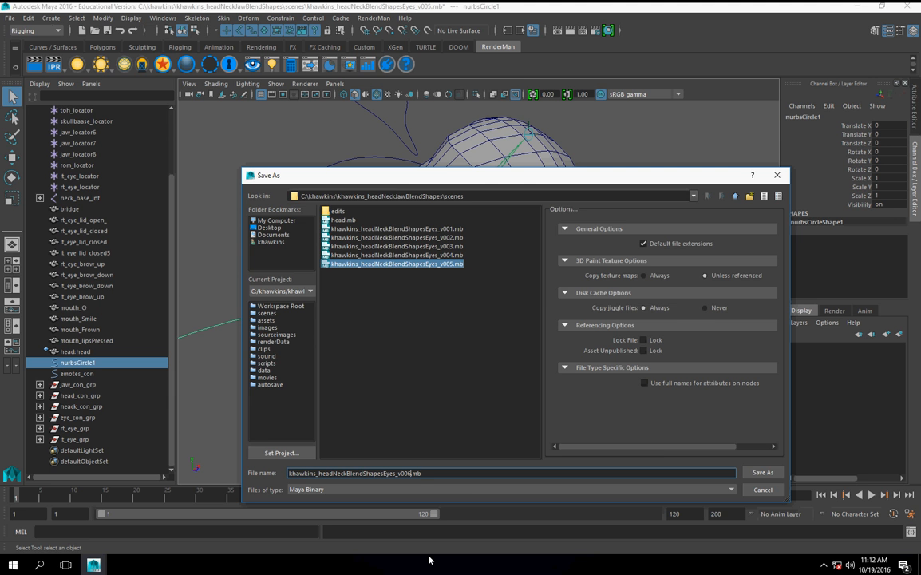
key(Return)
alt+drag(511, 351, 550, 361)
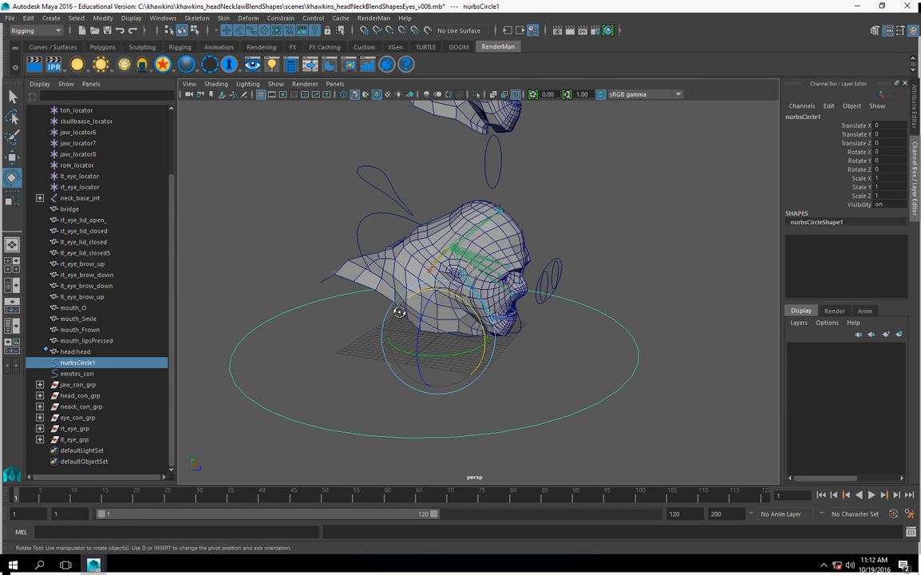